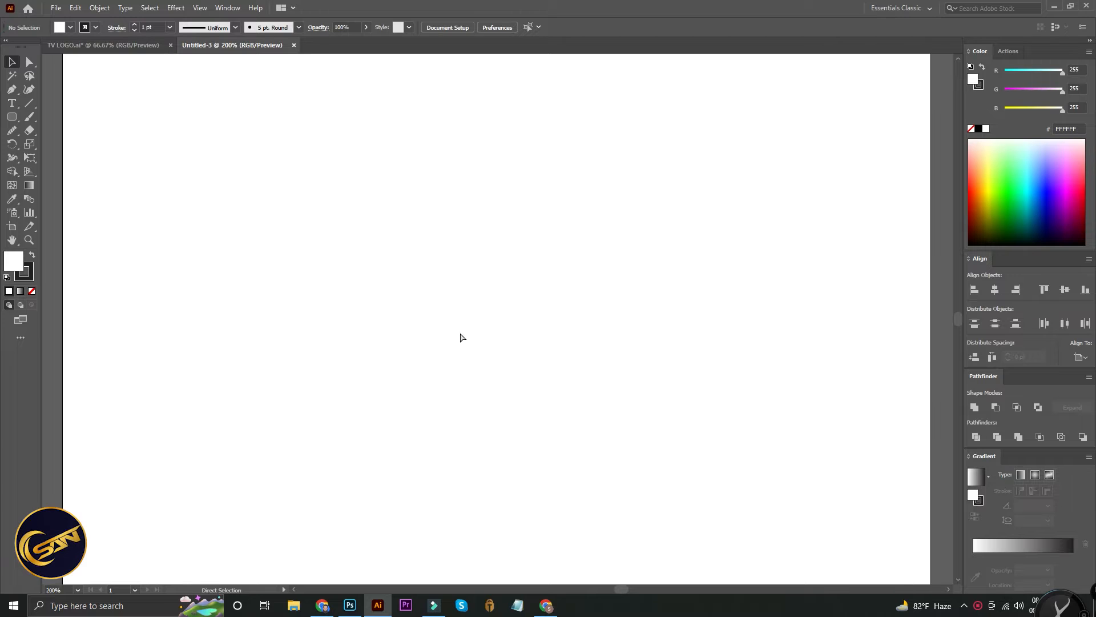
Draw a rounded rectangle about 184 by 109 pt and taper its lower edge symmetrically inward with Perspective Distort.
{"action": "left_click_drag", "start_coordinate": [12, 118], "coordinate": [74, 127]}
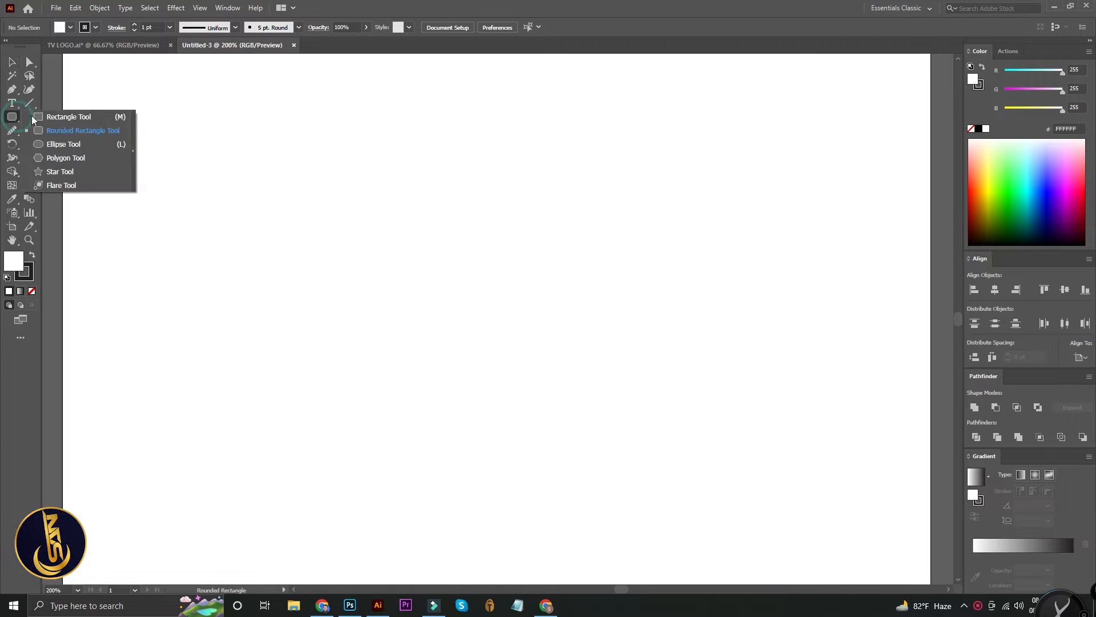
{"action": "left_click_drag", "start_coordinate": [284, 246], "coordinate": [502, 364]}
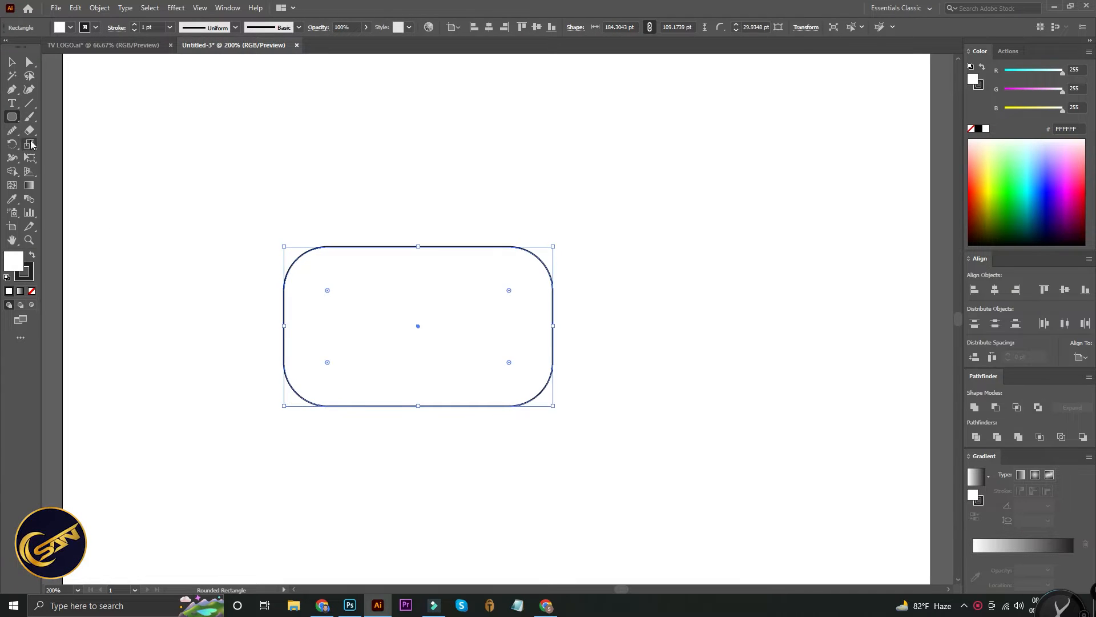
{"action": "left_click", "coordinate": [31, 160]}
{"action": "left_click", "coordinate": [82, 141]}
{"action": "mouse_move", "coordinate": [552, 407]}
{"action": "left_mouse_down"}
{"action": "mouse_move", "coordinate": [516, 410]}
{"action": "mouse_move", "coordinate": [535, 410]}
{"action": "left_mouse_up"}
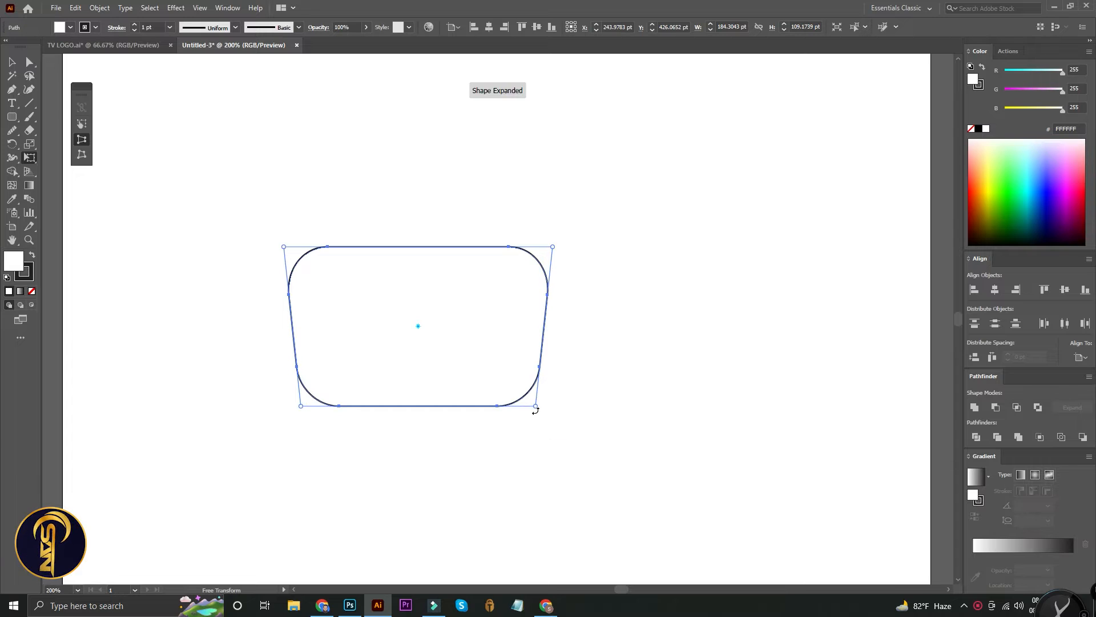
Remove the shape's stroke and fill it with pink-red FF0052.
{"action": "left_click", "coordinate": [29, 269]}
{"action": "left_click", "coordinate": [32, 291]}
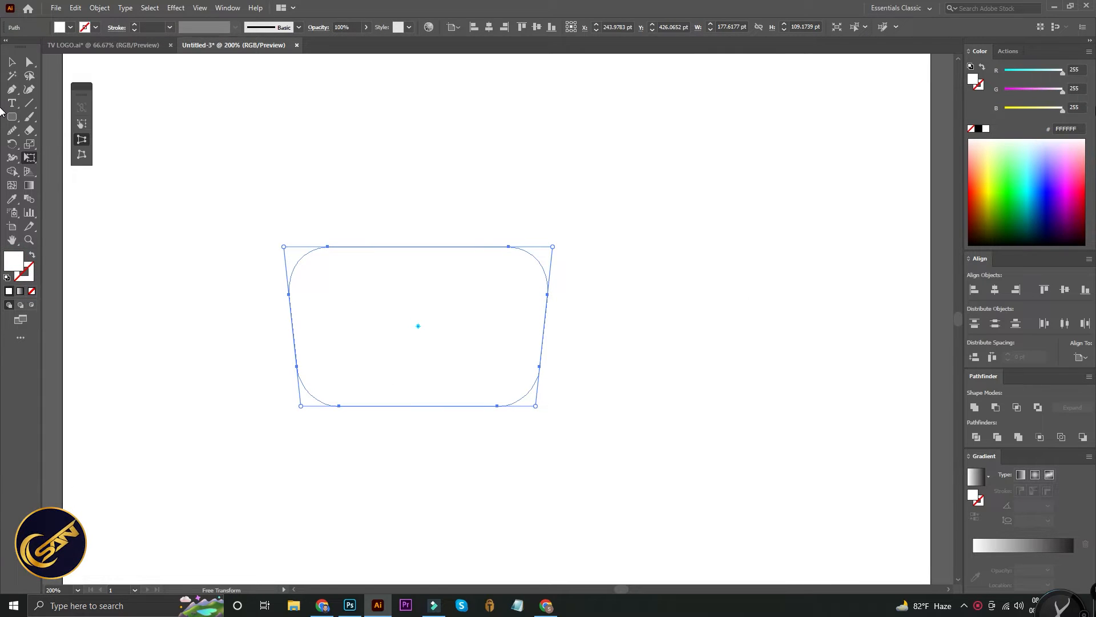
{"action": "left_click", "coordinate": [1021, 92]}
{"action": "left_click", "coordinate": [1019, 109]}
{"action": "left_click_drag", "start_coordinate": [1022, 113], "coordinate": [1027, 113]}
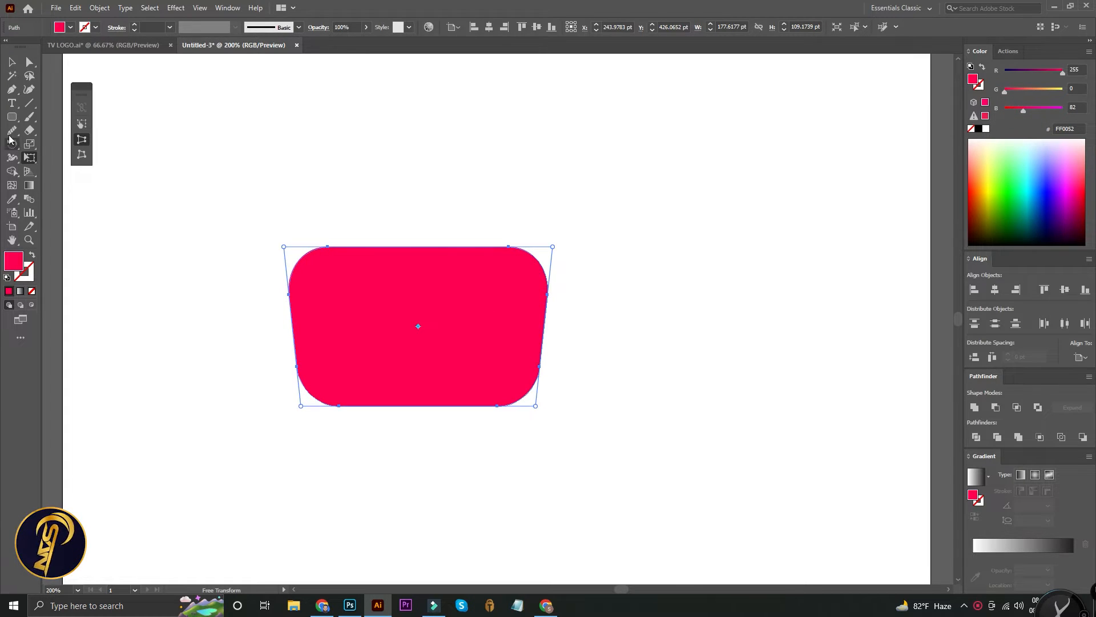
Offset the pink shape's path inward and narrow the inner copy to about 139 pt from its right side.
{"action": "left_click", "coordinate": [11, 62]}
{"action": "left_click", "coordinate": [267, 115]}
{"action": "key", "text": "ctrl+plus"}
{"action": "key", "text": "ctrl+plus"}
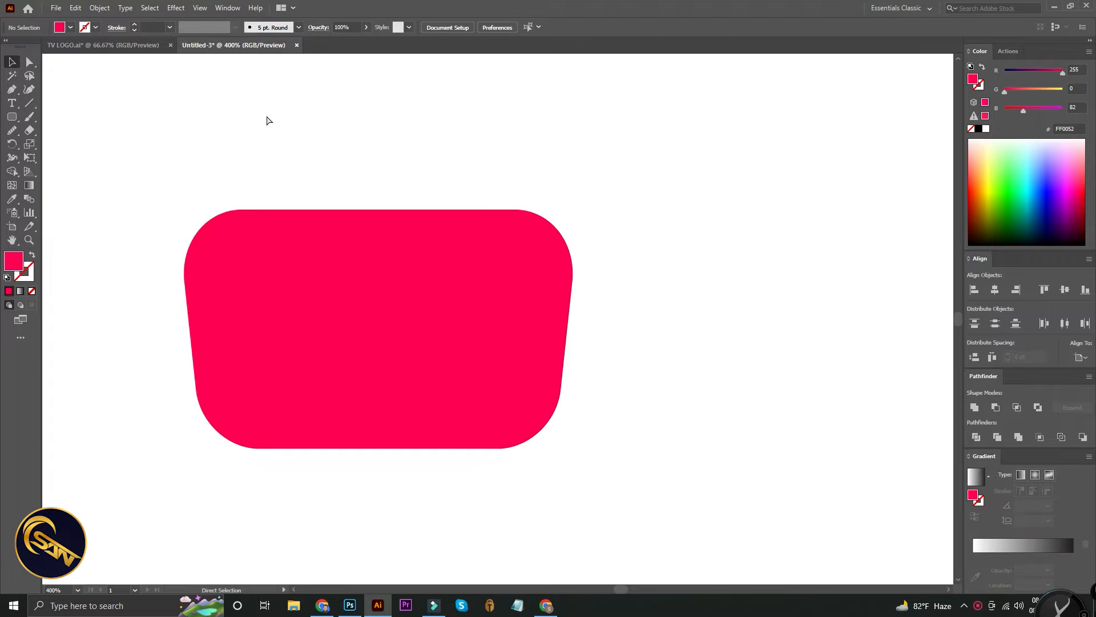
{"action": "left_click", "coordinate": [327, 298]}
{"action": "left_click", "coordinate": [99, 8]}
{"action": "mouse_move", "coordinate": [134, 278]}
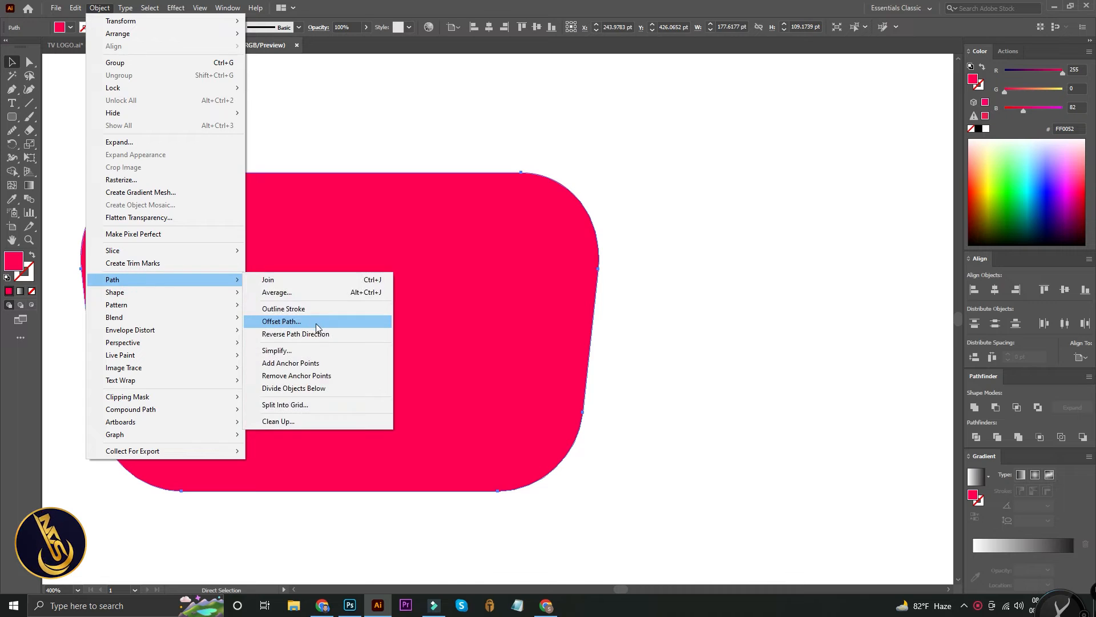
{"action": "left_click", "coordinate": [282, 321]}
{"action": "key", "text": "Down"}
{"action": "left_click", "coordinate": [543, 331]}
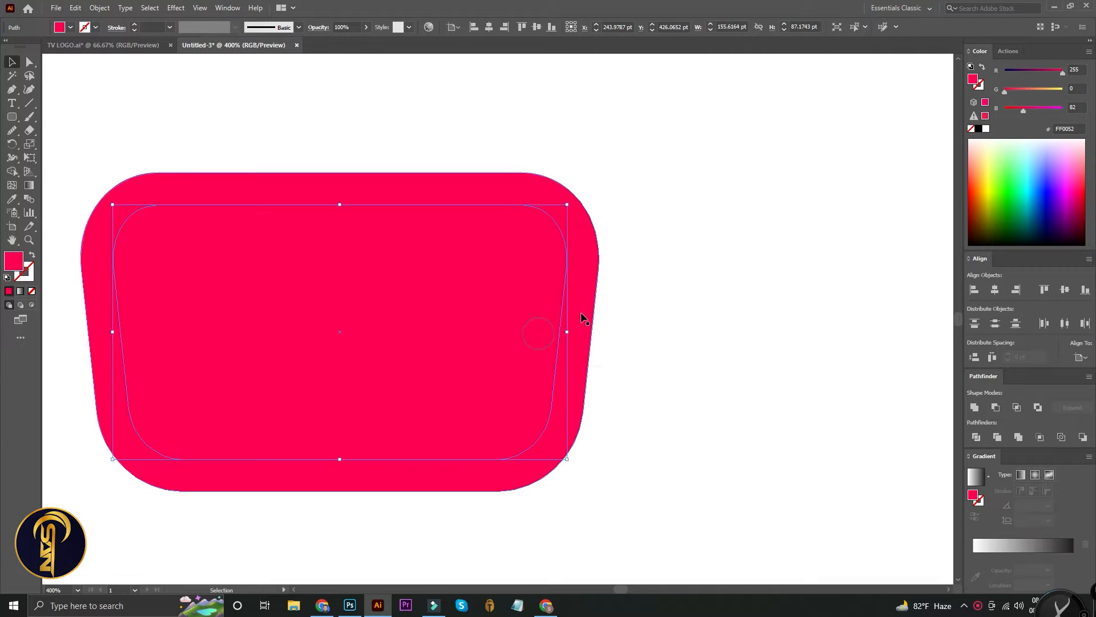
{"action": "left_click_drag", "start_coordinate": [568, 335], "coordinate": [518, 334]}
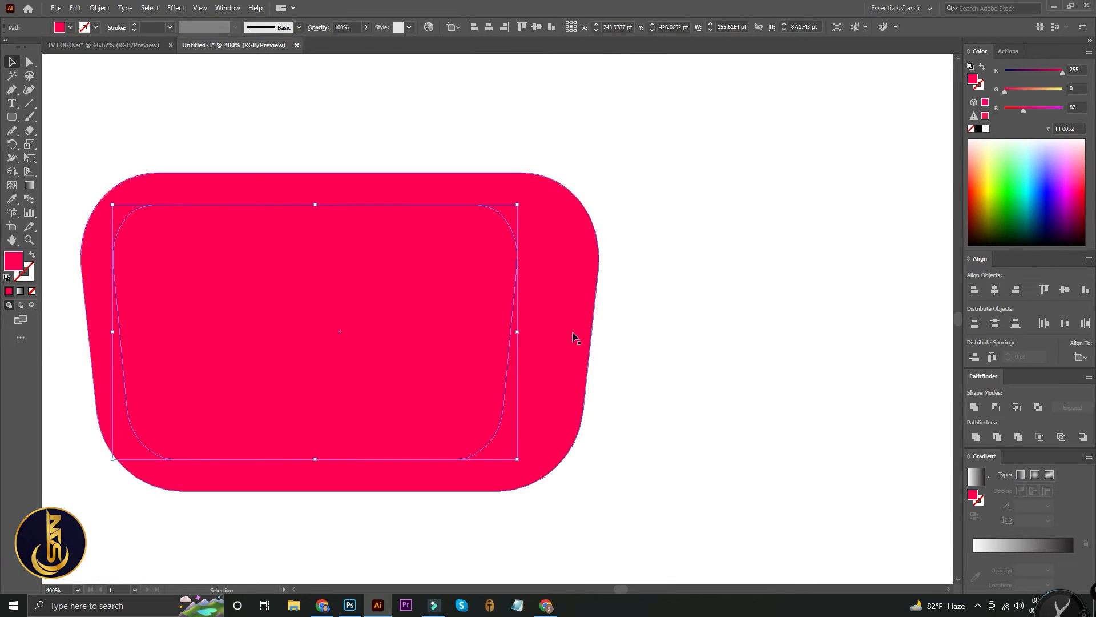
Apply a gradient fill to the inner shape and set its first color stop to RGB dark blue 000077.
{"action": "left_click", "coordinate": [975, 478]}
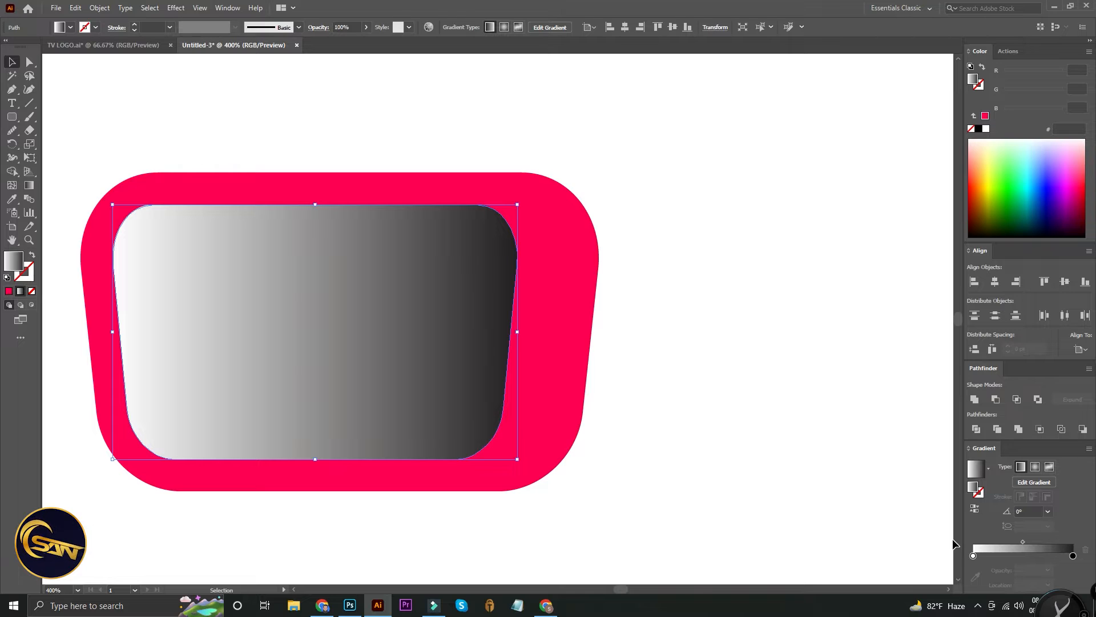
{"action": "left_click", "coordinate": [973, 555]}
{"action": "double_click", "coordinate": [973, 556]}
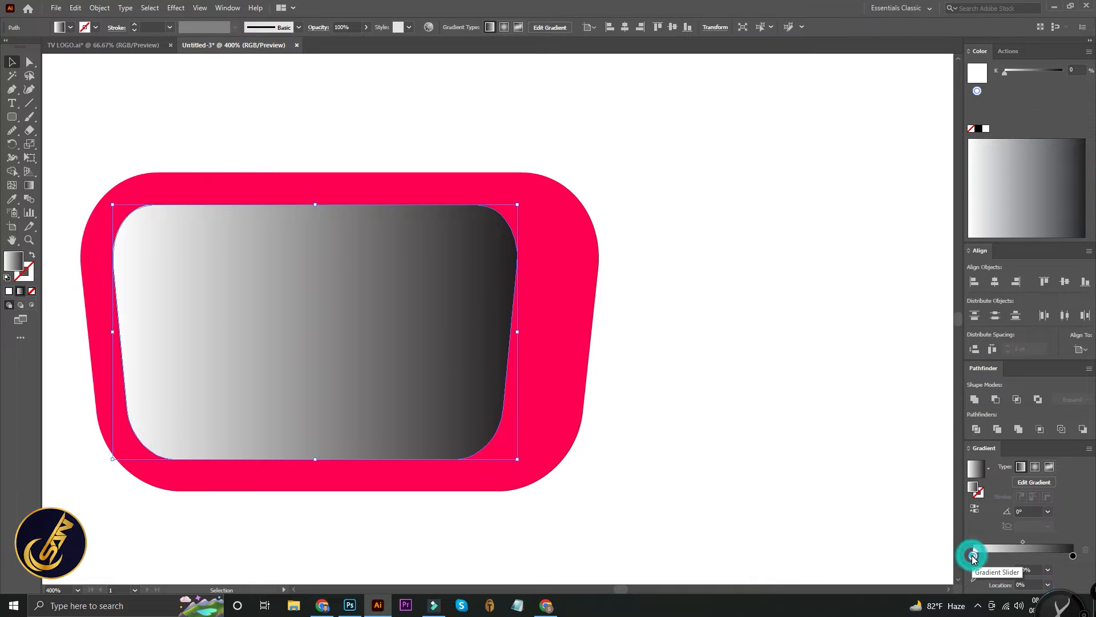
{"action": "left_click", "coordinate": [1071, 421]}
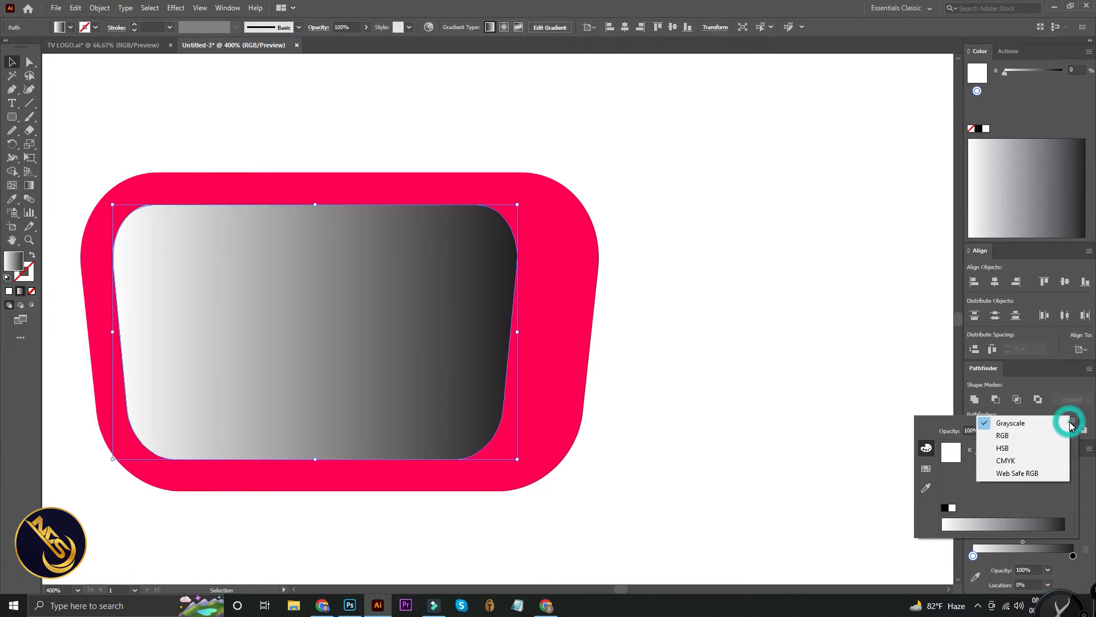
{"action": "left_click", "coordinate": [1037, 436]}
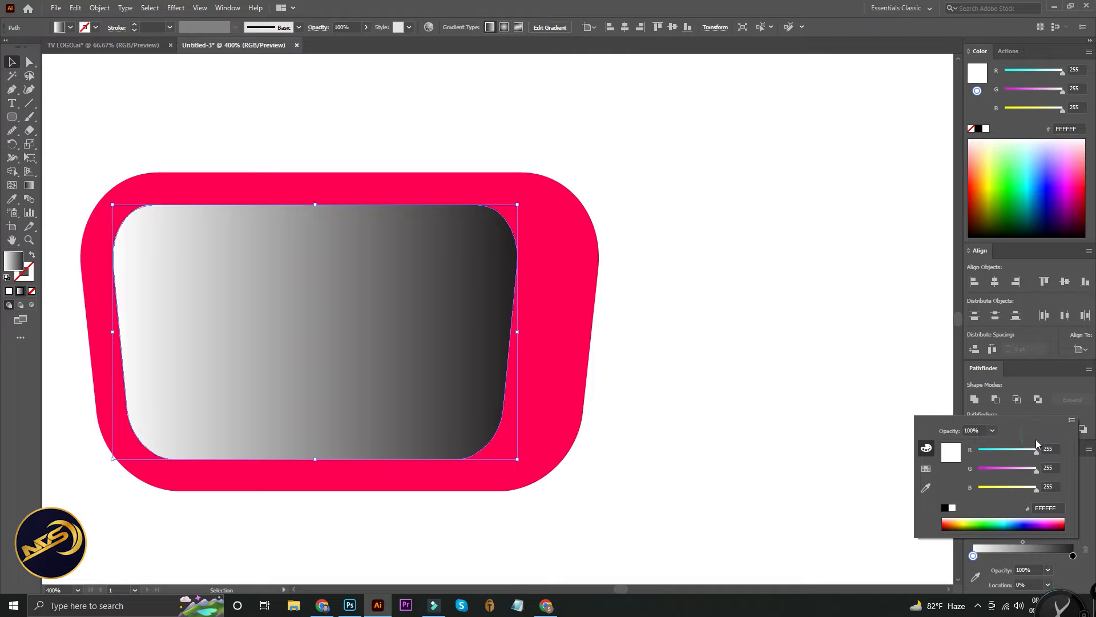
{"action": "left_click_drag", "start_coordinate": [1003, 451], "coordinate": [959, 478]}
{"action": "left_click_drag", "start_coordinate": [1023, 492], "coordinate": [1007, 492]}
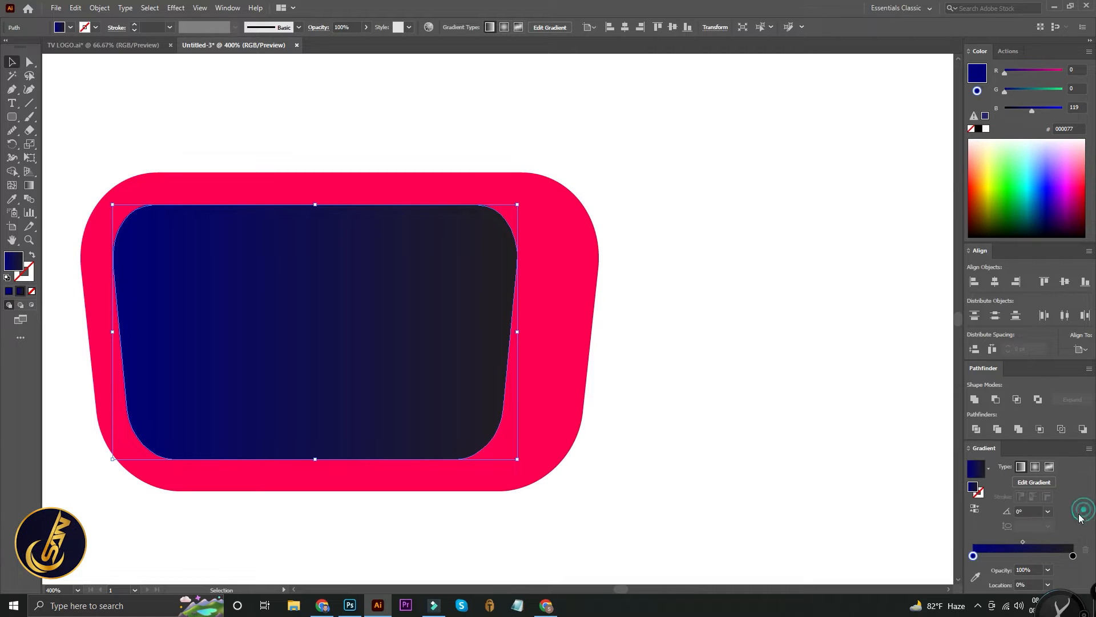
Make the inner shape's gradient radial and set its end stop to RGB navy 000046.
{"action": "left_click", "coordinate": [1035, 466]}
{"action": "left_click", "coordinate": [1072, 555]}
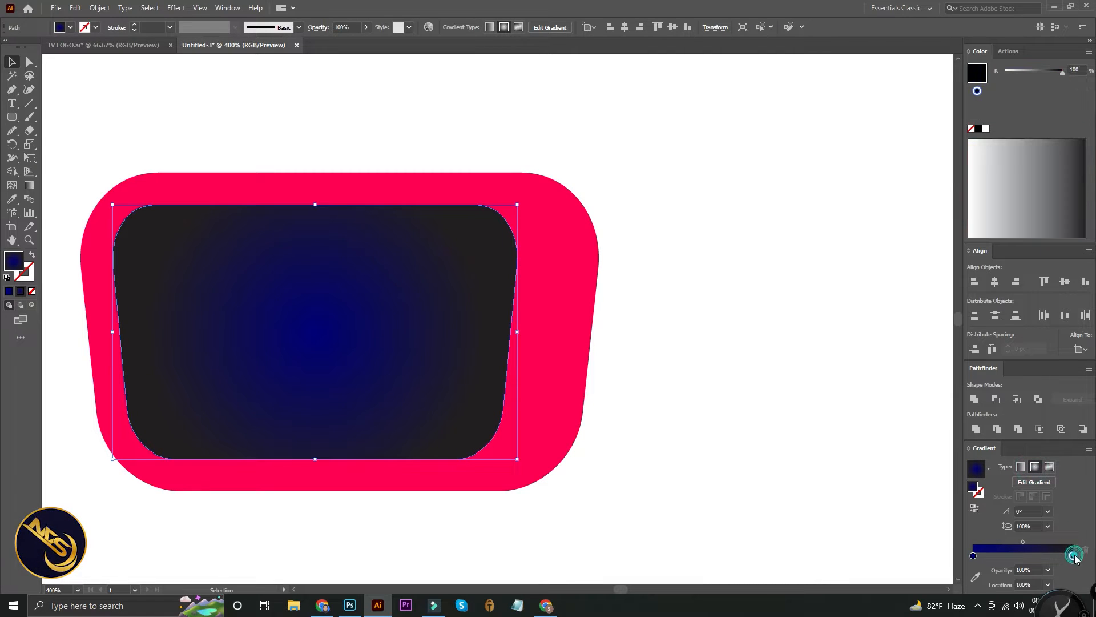
{"action": "double_click", "coordinate": [1073, 555]}
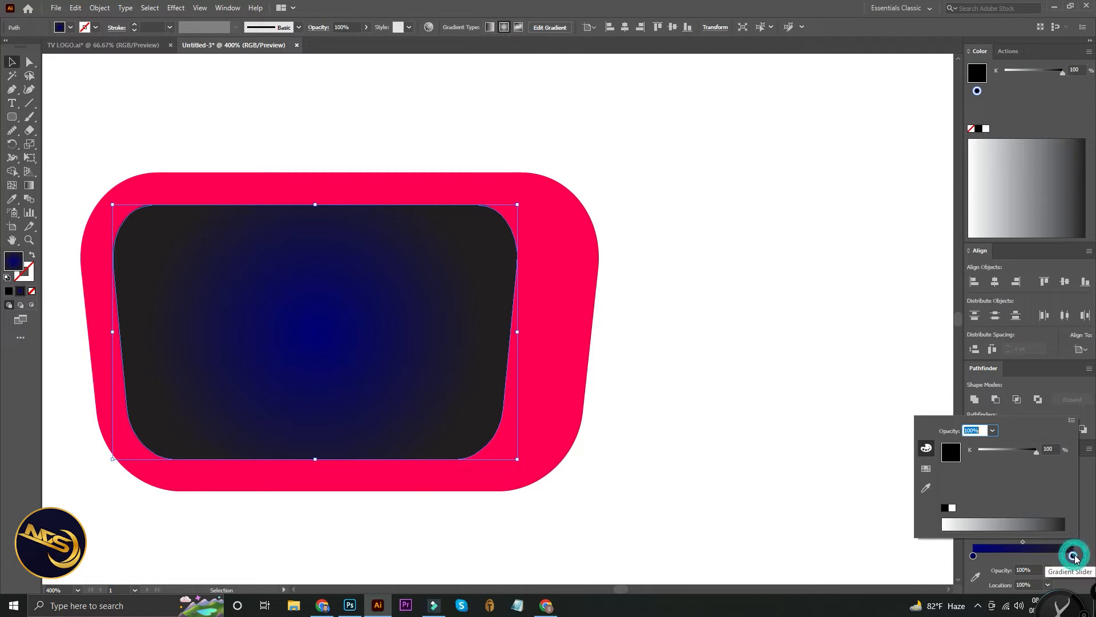
{"action": "left_click", "coordinate": [1071, 420]}
{"action": "left_click", "coordinate": [1044, 440]}
{"action": "left_click_drag", "start_coordinate": [989, 484], "coordinate": [995, 489]}
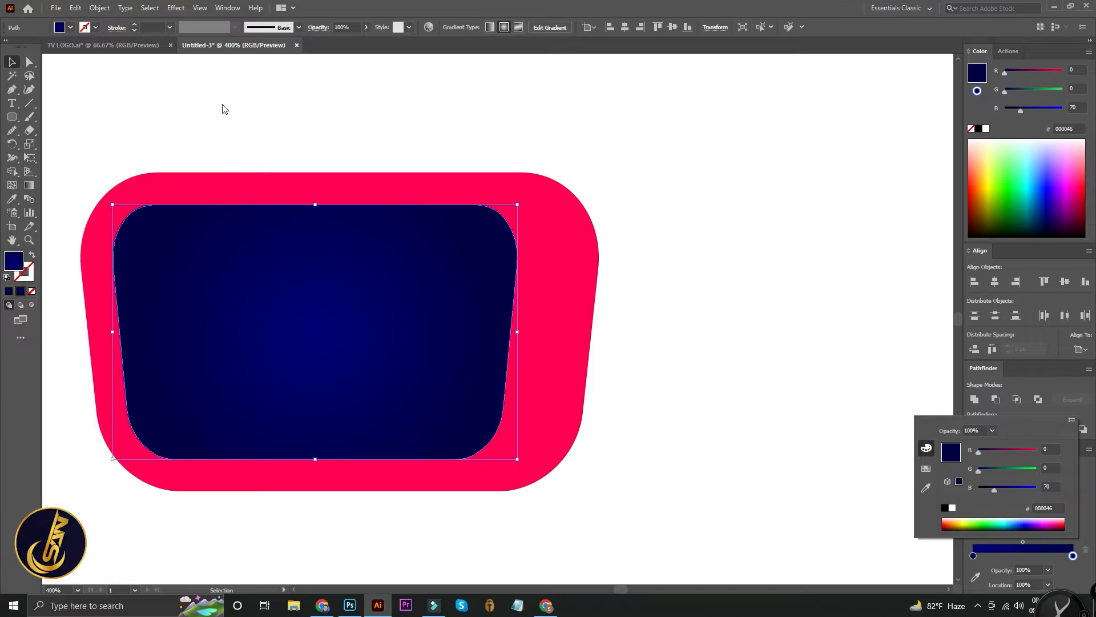
{"action": "left_click", "coordinate": [277, 108]}
Draw an ellipse over the blue screen's upper-left area, enlarge it to about 139 by 87 pt and fill it white.
{"action": "left_click_drag", "start_coordinate": [330, 135], "coordinate": [416, 134]}
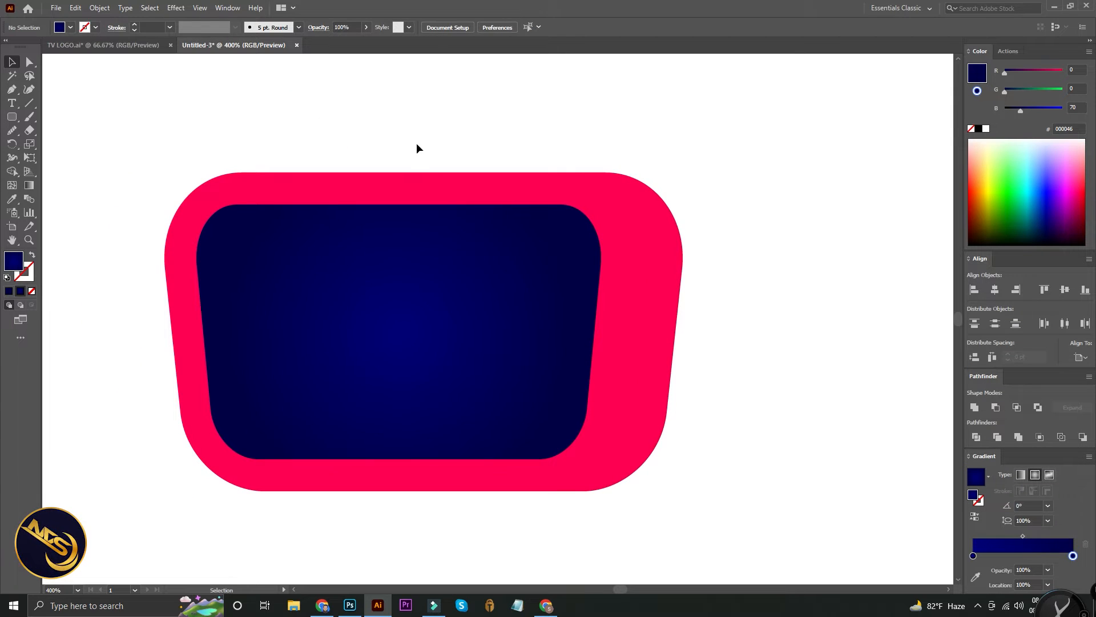
{"action": "left_click", "coordinate": [21, 121]}
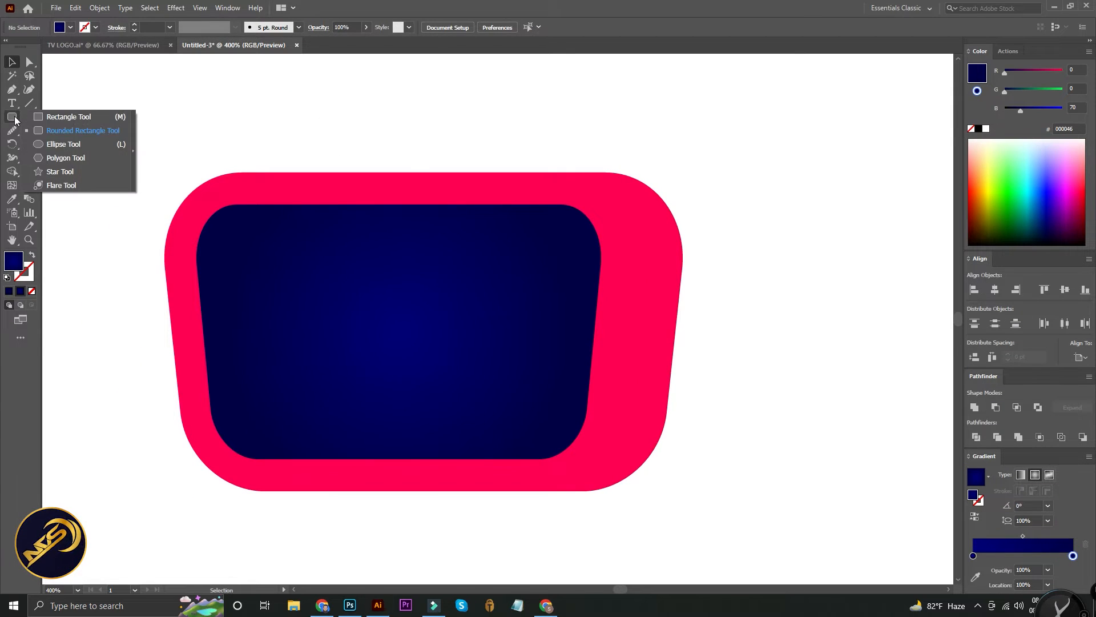
{"action": "left_click", "coordinate": [53, 143]}
{"action": "left_click_drag", "start_coordinate": [109, 179], "coordinate": [462, 400]}
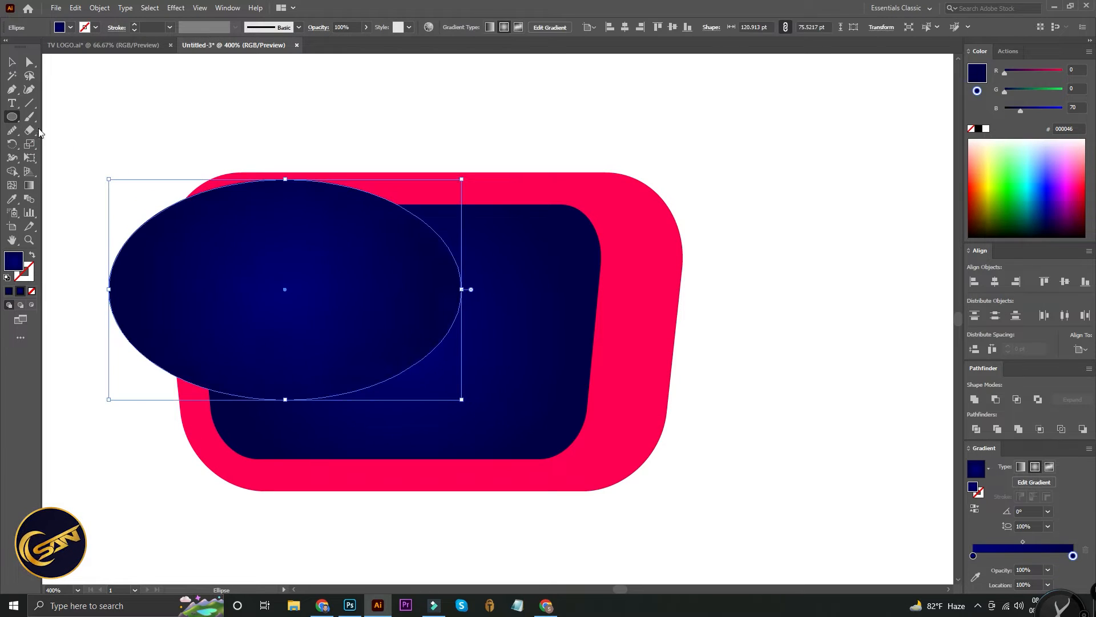
{"action": "left_click", "coordinate": [11, 67]}
{"action": "left_click_drag", "start_coordinate": [354, 358], "coordinate": [358, 330]}
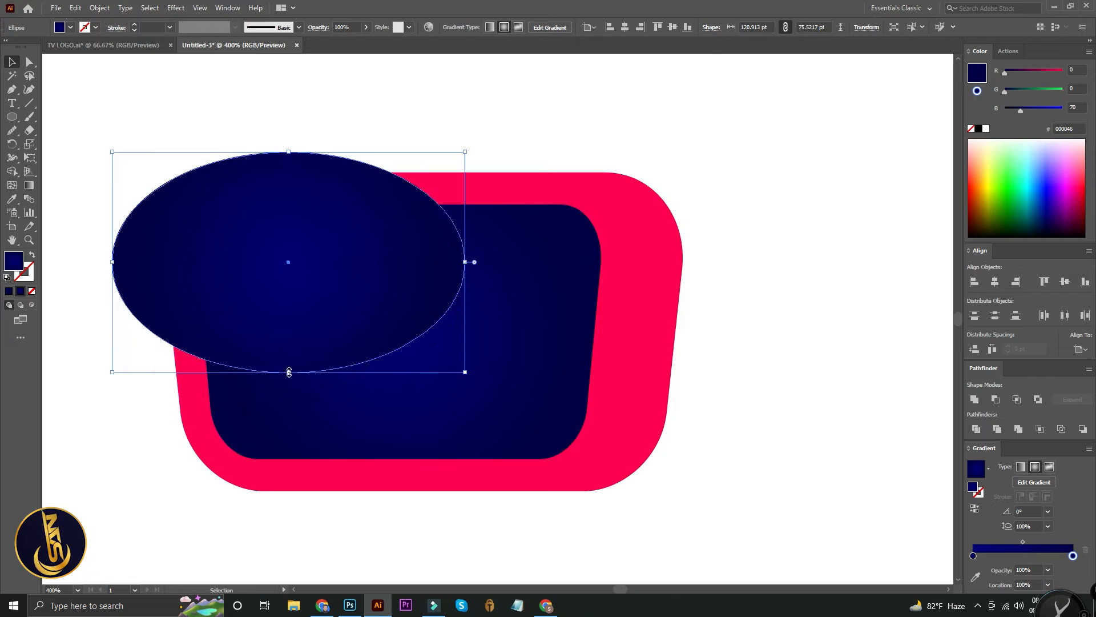
{"action": "left_click_drag", "start_coordinate": [289, 373], "coordinate": [289, 389]}
{"action": "left_click", "coordinate": [12, 200]}
{"action": "left_click", "coordinate": [121, 125]}
Trim away the part of the white ellipse outside the blue screen with the Shape Builder tool.
{"action": "left_click", "coordinate": [12, 62]}
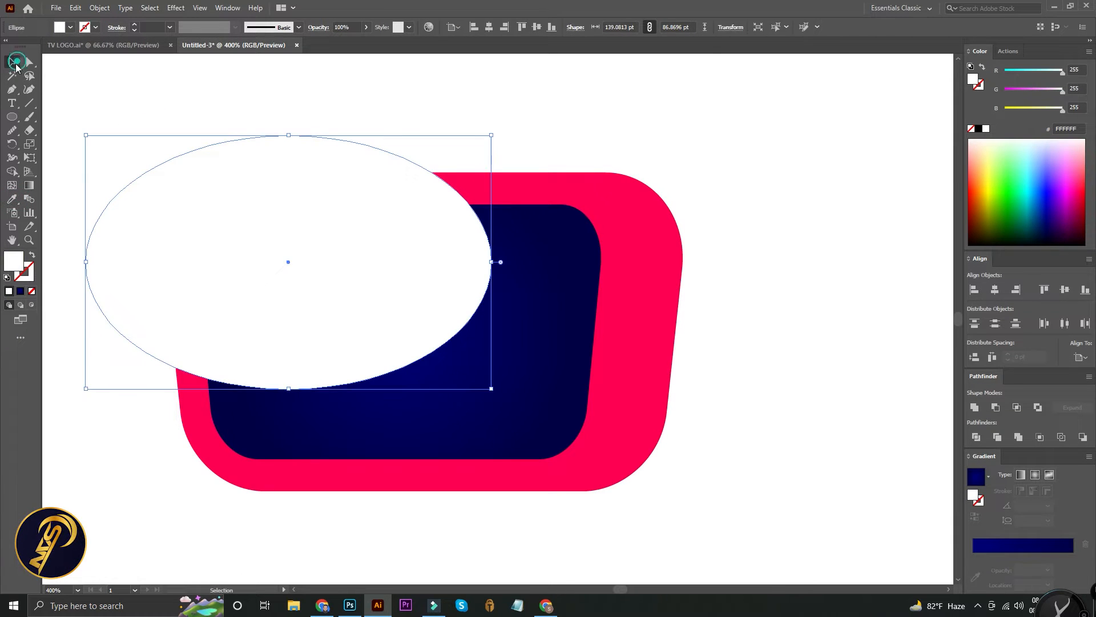
{"action": "left_click", "coordinate": [552, 315], "text": "shift"}
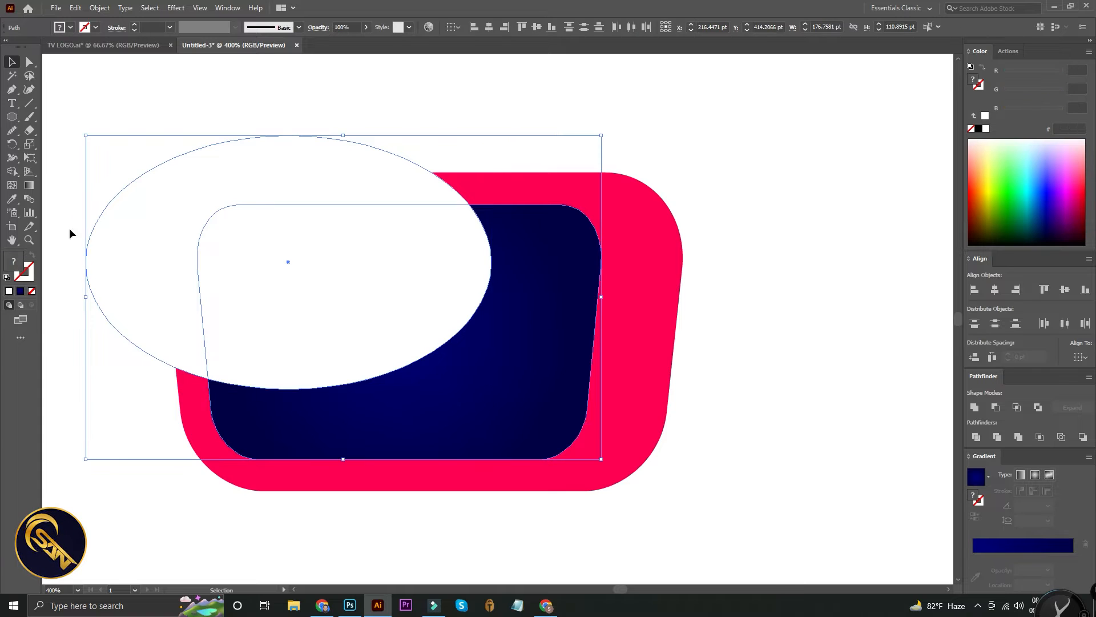
{"action": "left_click", "coordinate": [12, 172]}
{"action": "left_click", "coordinate": [157, 206], "text": "alt"}
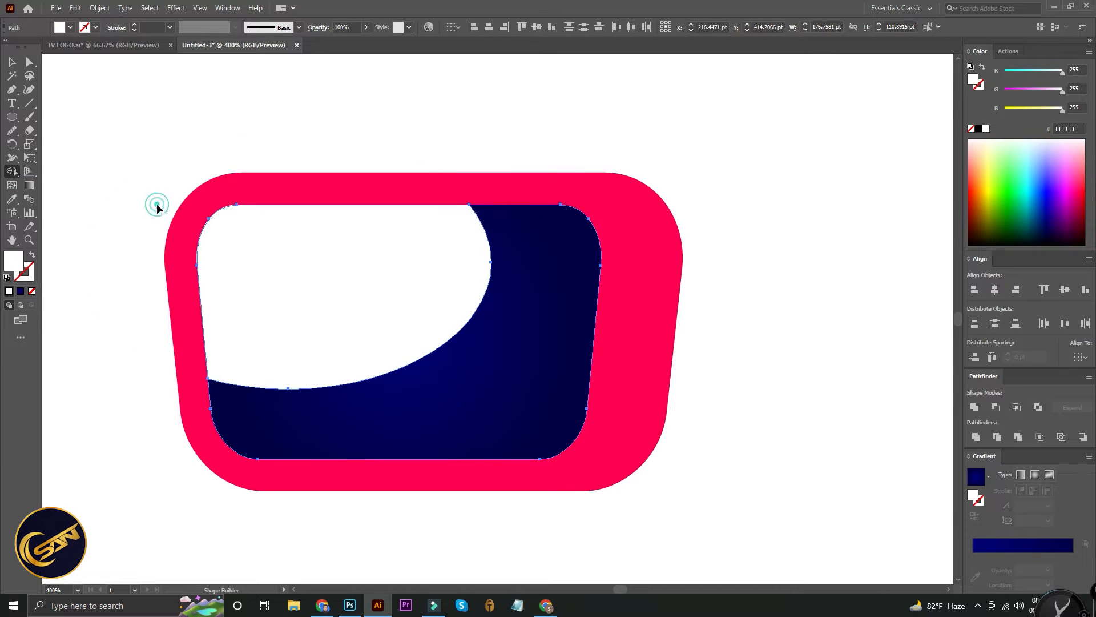
{"action": "left_click", "coordinate": [13, 62]}
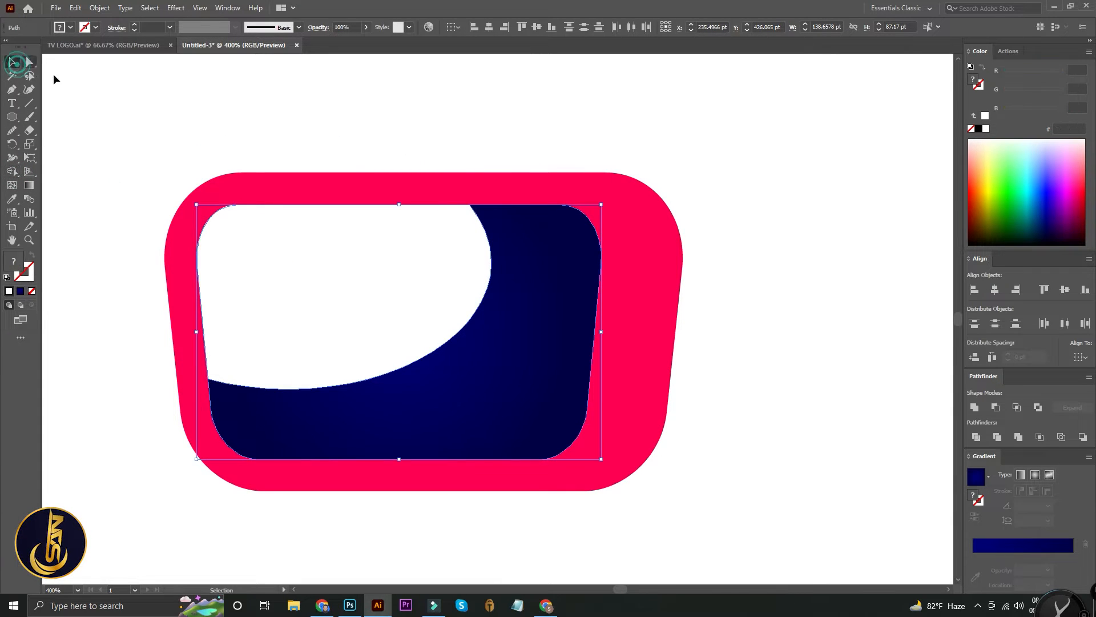
{"action": "left_click", "coordinate": [200, 105]}
Lower the white highlight shape's opacity to 9%.
{"action": "left_click", "coordinate": [392, 292]}
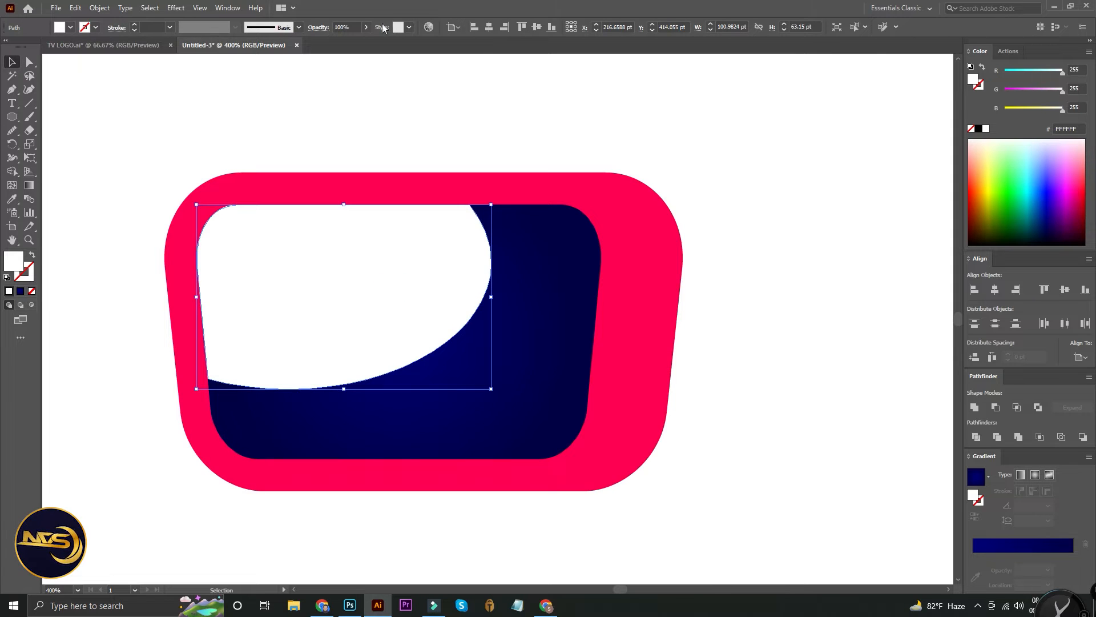
{"action": "left_click", "coordinate": [366, 27]}
{"action": "left_click_drag", "start_coordinate": [364, 40], "coordinate": [327, 41]}
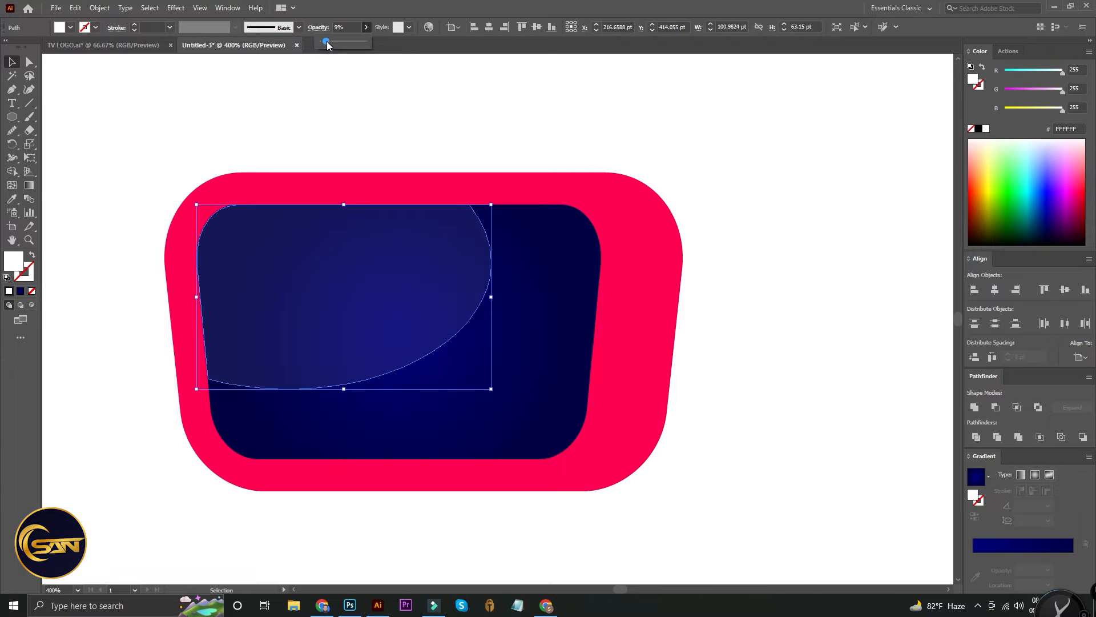
{"action": "left_click", "coordinate": [366, 131]}
Stretch all the TV shapes together slightly taller about their center, keeping their width.
{"action": "left_click_drag", "start_coordinate": [208, 116], "coordinate": [726, 502]}
{"action": "left_click_drag", "start_coordinate": [424, 492], "coordinate": [424, 503]}
{"action": "left_click", "coordinate": [762, 388]}
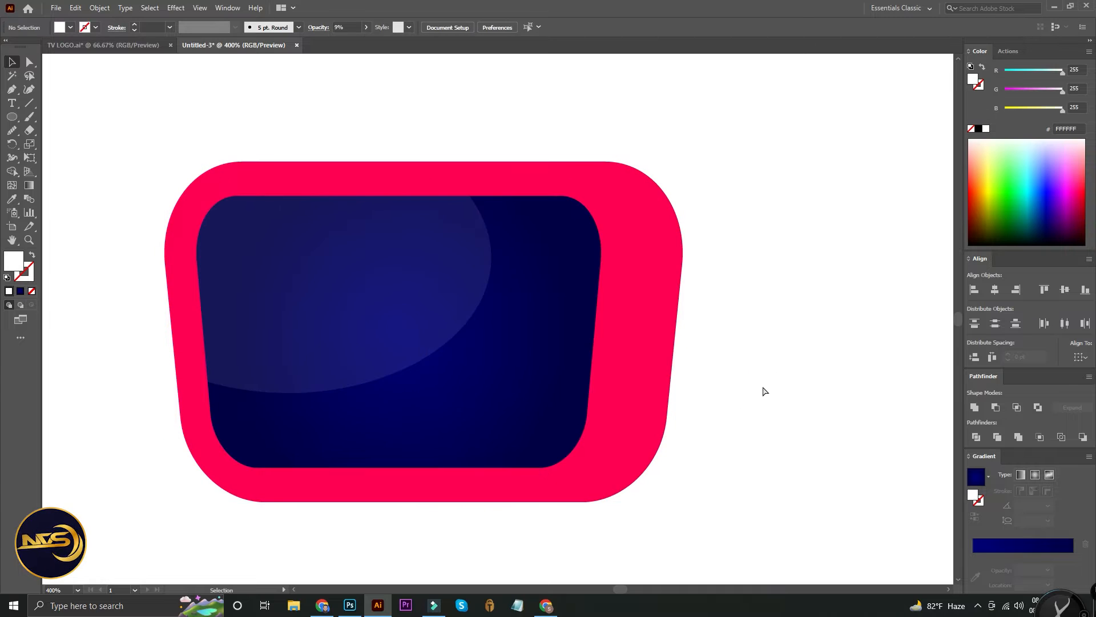
Draw a horizontal line about 55 pt long on the blank artboard to the right of the TV body.
{"action": "key", "text": "ctrl+equal"}
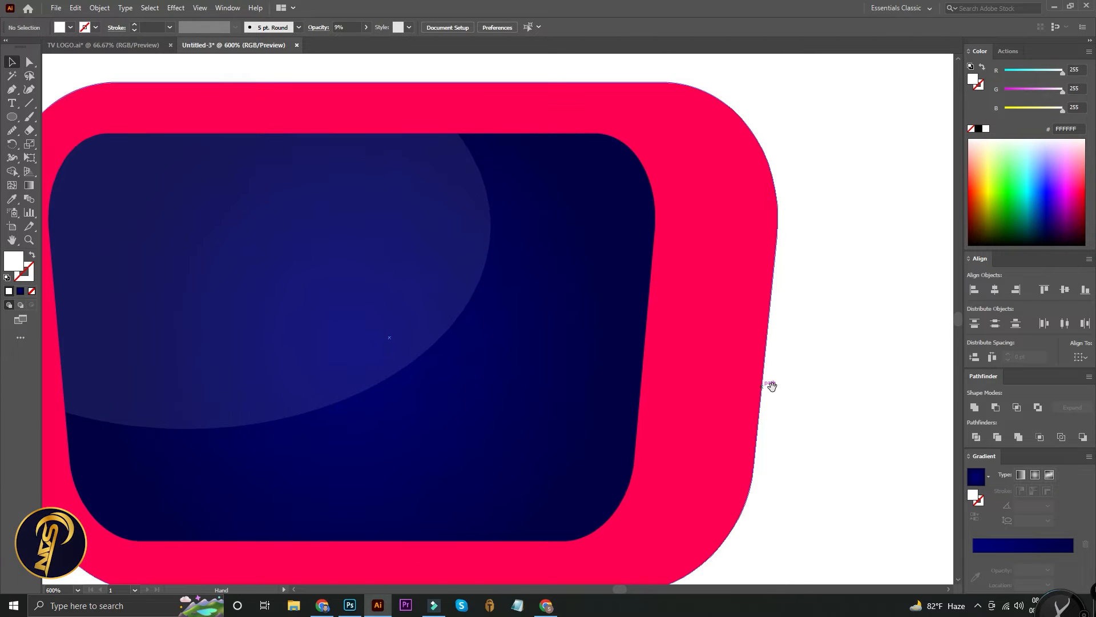
{"action": "left_click_drag", "start_coordinate": [862, 350], "coordinate": [594, 322]}
{"action": "left_click_drag", "start_coordinate": [731, 334], "coordinate": [608, 328]}
{"action": "left_click", "coordinate": [29, 102]}
{"action": "left_click_drag", "start_coordinate": [451, 257], "coordinate": [692, 258]}
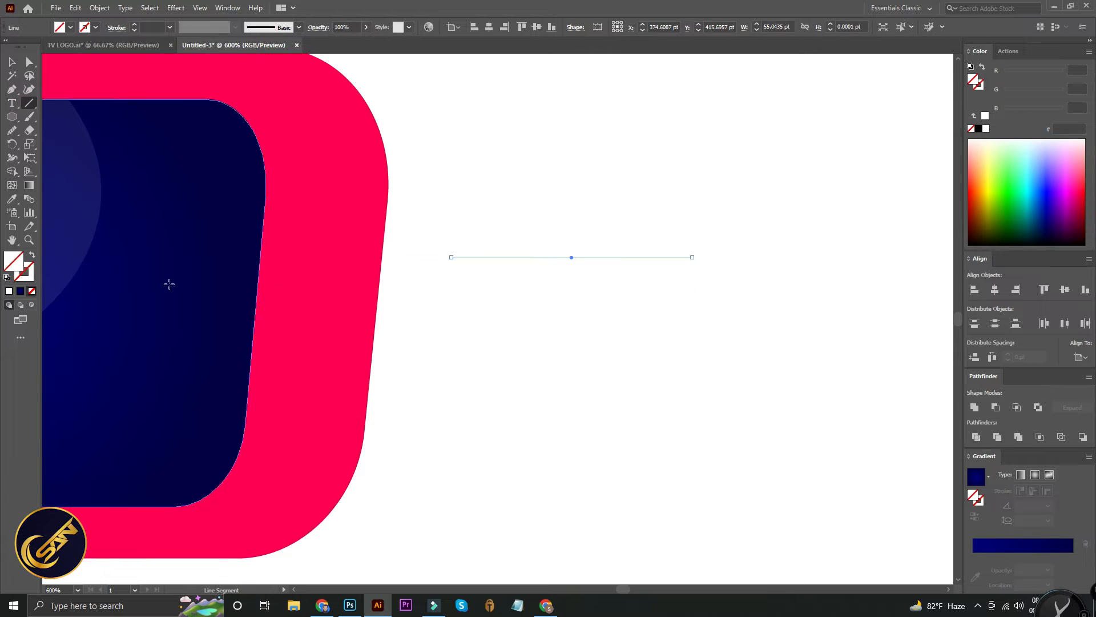
Give the line a navy radial gradient stroke with no fill, a 2 pt weight and round caps.
{"action": "left_click", "coordinate": [20, 292]}
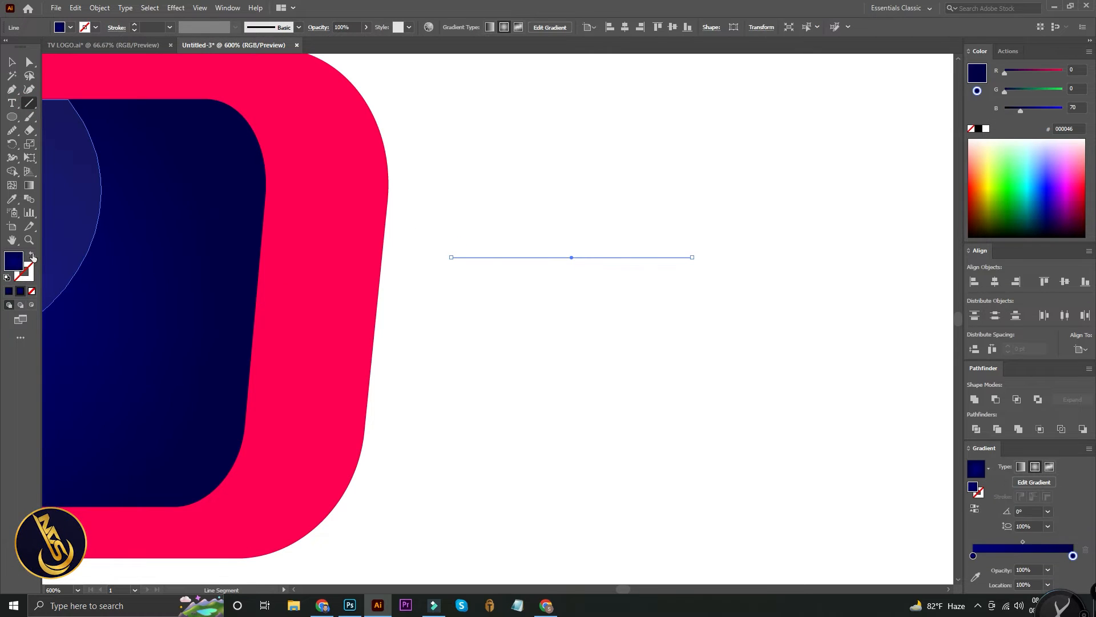
{"action": "left_click", "coordinate": [32, 255]}
{"action": "left_click", "coordinate": [134, 24]}
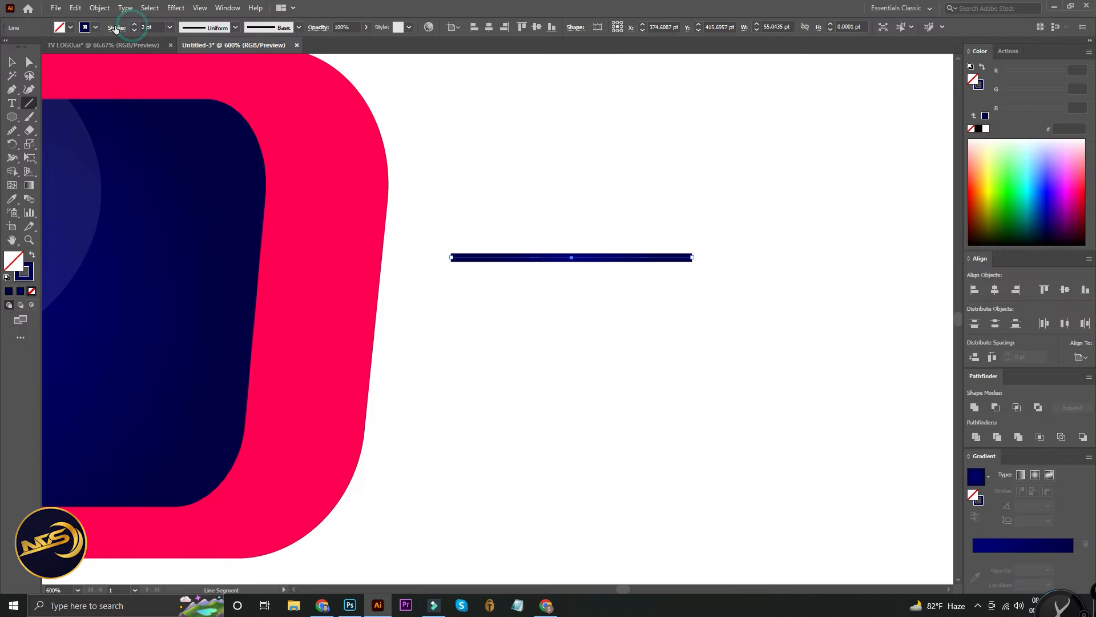
{"action": "left_click", "coordinate": [116, 28]}
{"action": "left_click", "coordinate": [57, 55]}
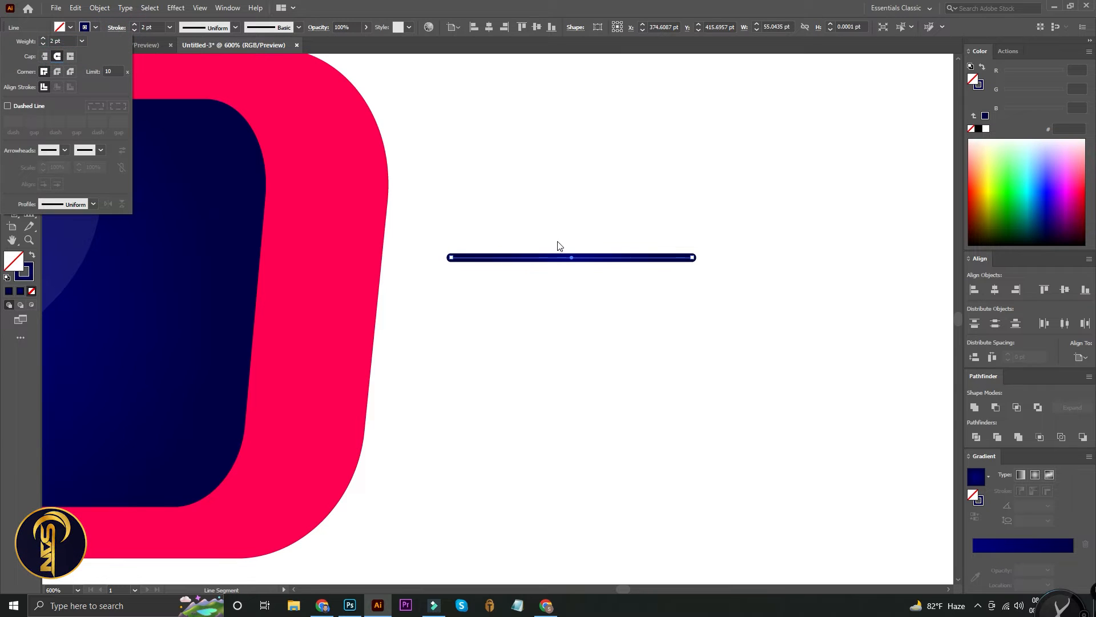
Duplicate the navy line about 5 pt straight below the original.
{"action": "left_click", "coordinate": [552, 262]}
{"action": "left_click", "coordinate": [12, 61]}
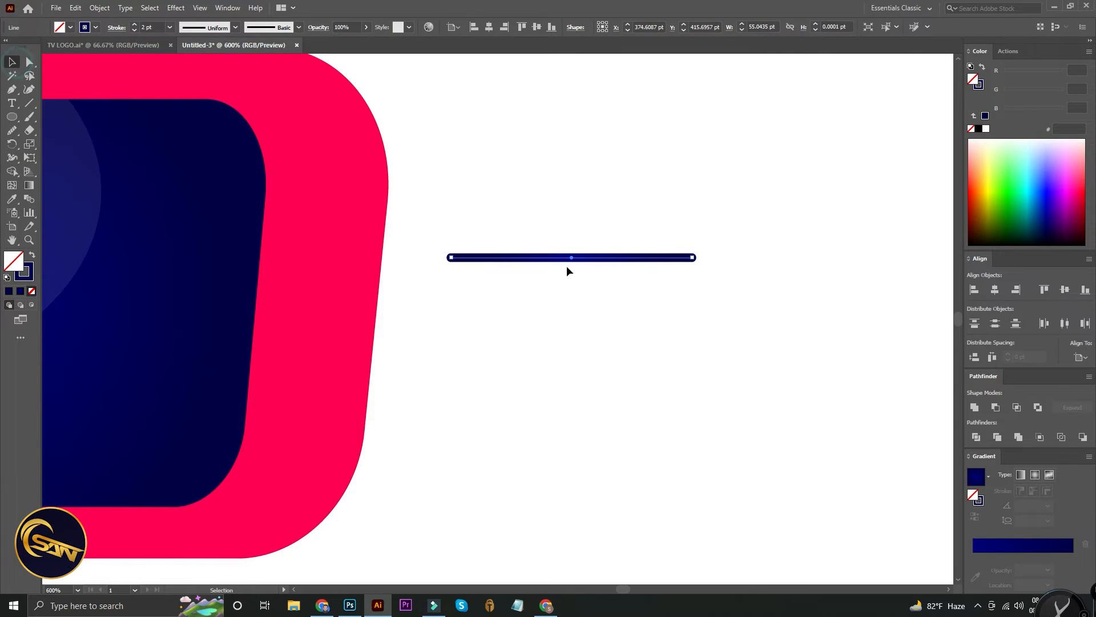
{"action": "left_click_drag", "start_coordinate": [552, 261], "coordinate": [552, 281]}
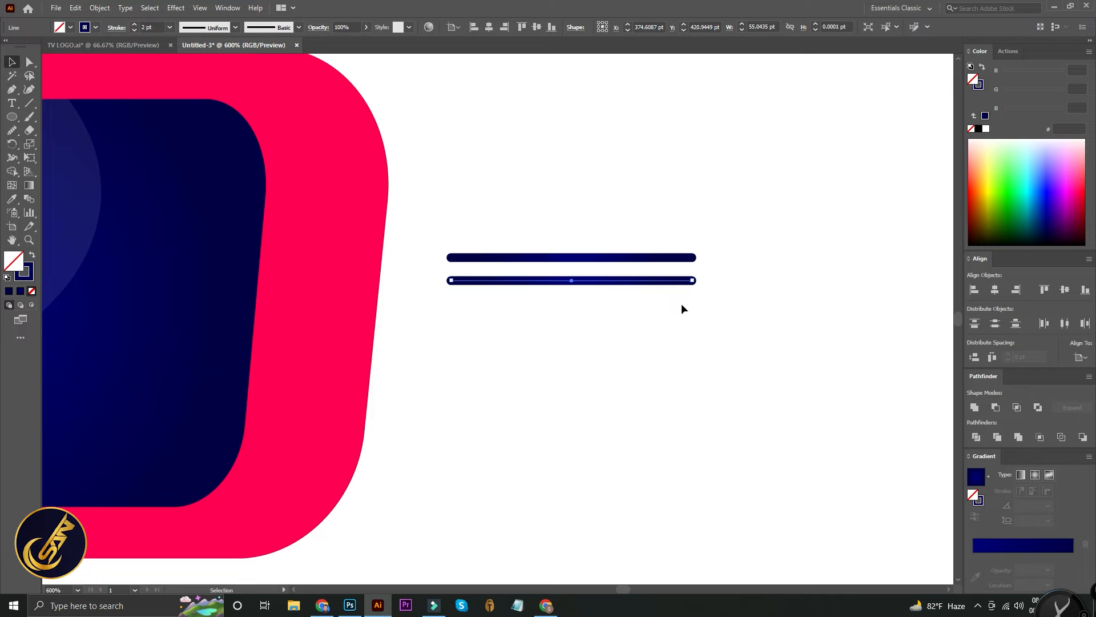
Repeat the line duplication twice more to make a stack of four evenly spaced lines.
{"action": "key", "text": "ctrl+d"}
{"action": "key", "text": "ctrl+d"}
{"action": "left_click", "coordinate": [739, 381]}
Expand the four lines into filled shapes and redirect their navy radial gradient to an angle of about -6.4°.
{"action": "left_click_drag", "start_coordinate": [738, 382], "coordinate": [440, 137]}
{"action": "left_click", "coordinate": [99, 8]}
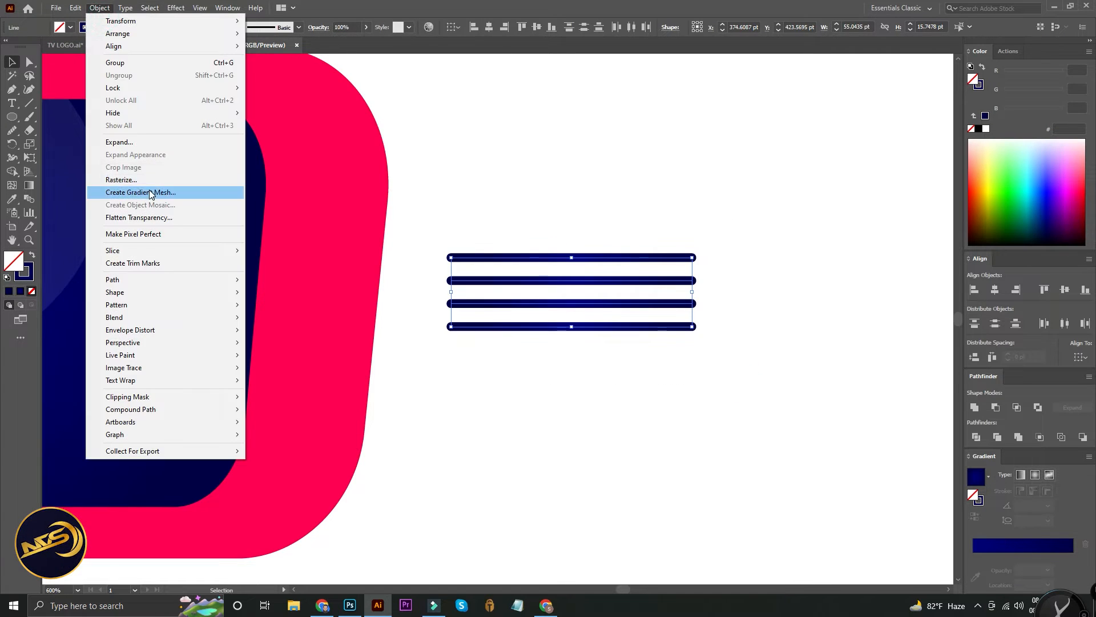
{"action": "left_click", "coordinate": [145, 140]}
{"action": "left_click", "coordinate": [522, 367]}
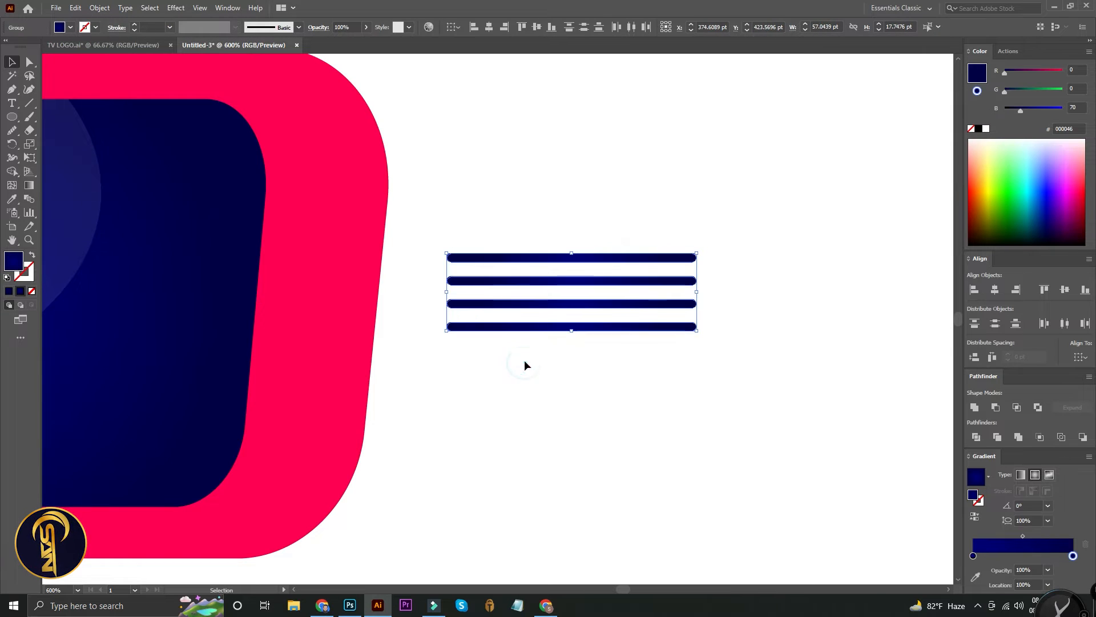
{"action": "left_click", "coordinate": [29, 185]}
{"action": "left_click", "coordinate": [783, 315]}
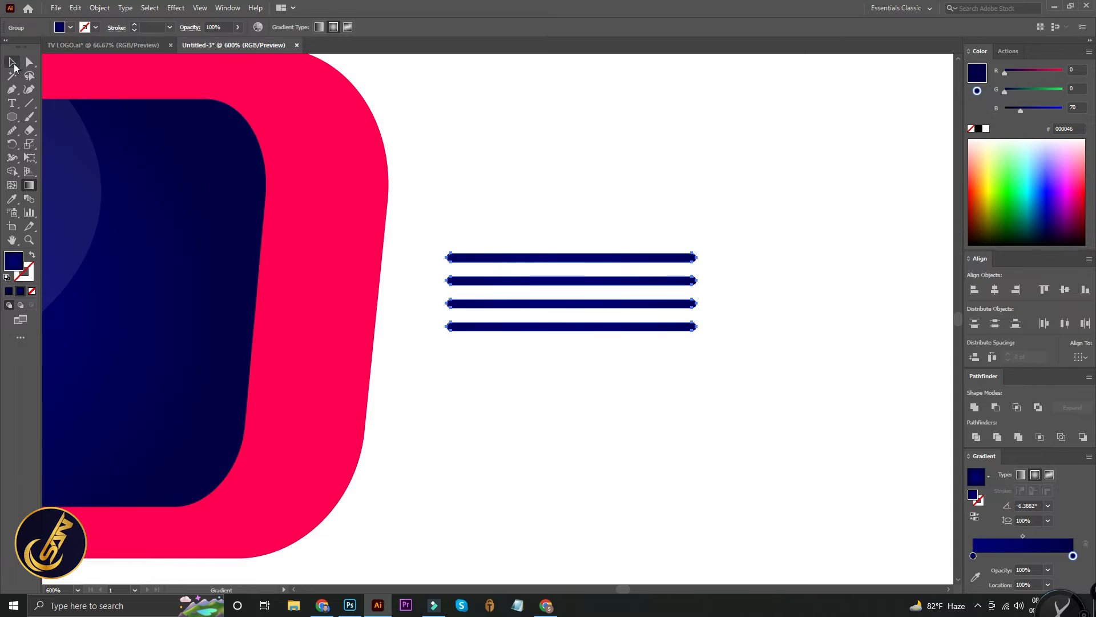
Scale down the line group, place it on the pink strip beside the TV screen and narrow it to 25 pt.
{"action": "left_click", "coordinate": [12, 63]}
{"action": "left_click_drag", "start_coordinate": [701, 333], "coordinate": [653, 318]}
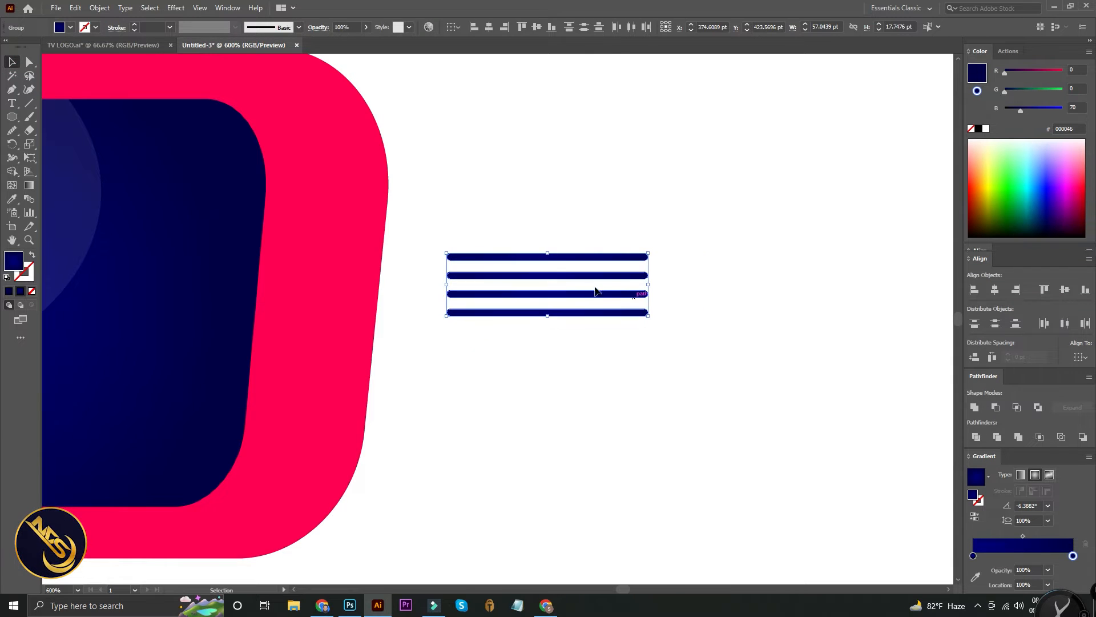
{"action": "left_click_drag", "start_coordinate": [588, 298], "coordinate": [399, 278]}
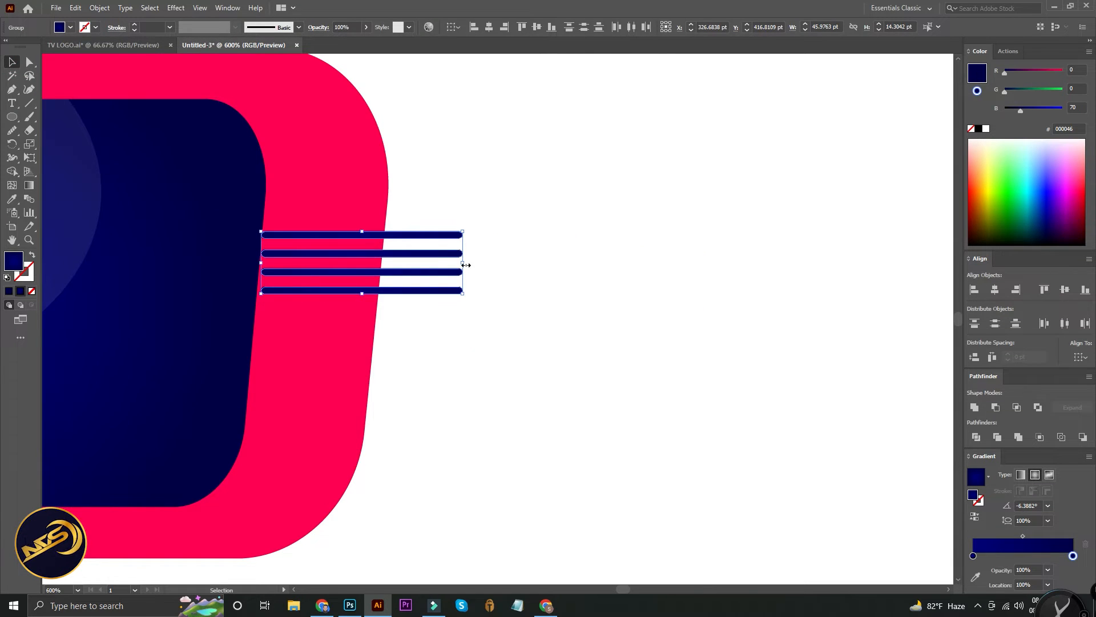
{"action": "mouse_move", "coordinate": [462, 262]}
{"action": "left_mouse_down"}
{"action": "mouse_move", "coordinate": [371, 262]}
{"action": "mouse_move", "coordinate": [472, 272]}
{"action": "left_mouse_up"}
{"action": "left_click", "coordinate": [491, 267]}
Group the four lines and nudge them slightly up and right between the screen and the body's outer edge.
{"action": "left_click", "coordinate": [435, 280]}
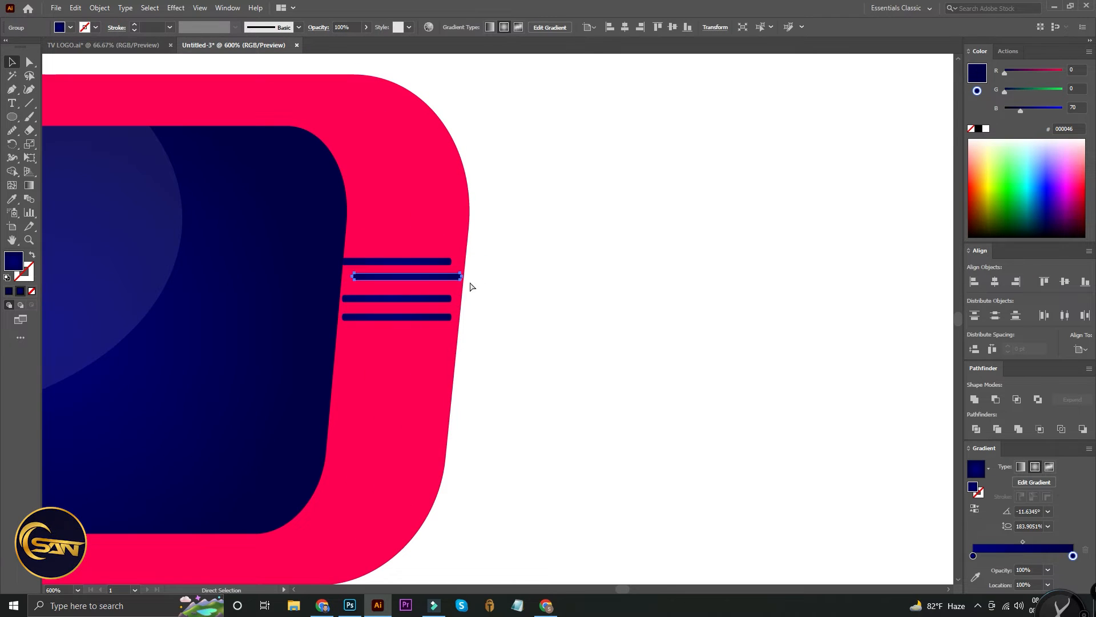
{"action": "left_click", "coordinate": [423, 298], "text": "shift"}
{"action": "left_click", "coordinate": [424, 263], "text": "shift"}
{"action": "right_click", "coordinate": [423, 264]}
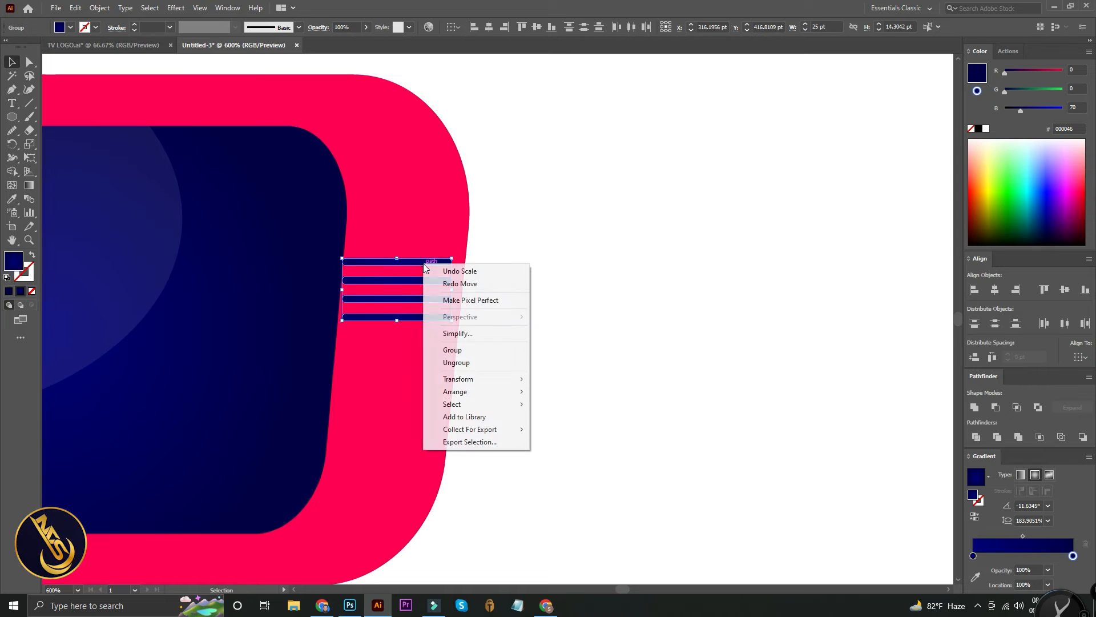
{"action": "left_click", "coordinate": [451, 349]}
{"action": "left_click_drag", "start_coordinate": [444, 285], "coordinate": [449, 282]}
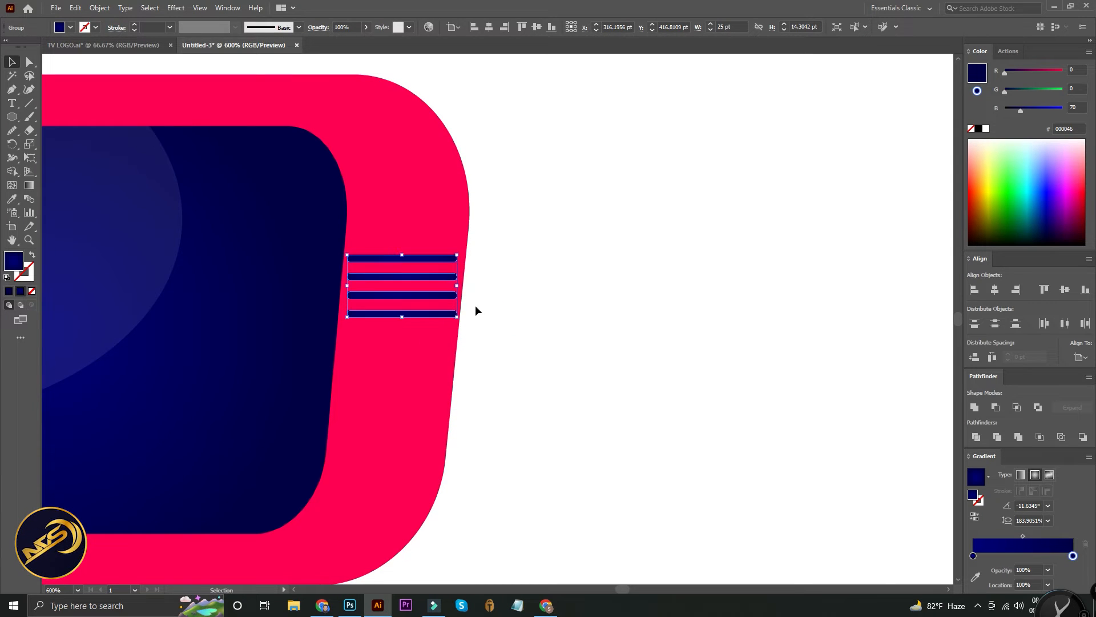
{"action": "left_click", "coordinate": [510, 319]}
Rotate the line group about 5° clockwise to match the slant of the TV's side.
{"action": "left_click_drag", "start_coordinate": [557, 344], "coordinate": [717, 359]}
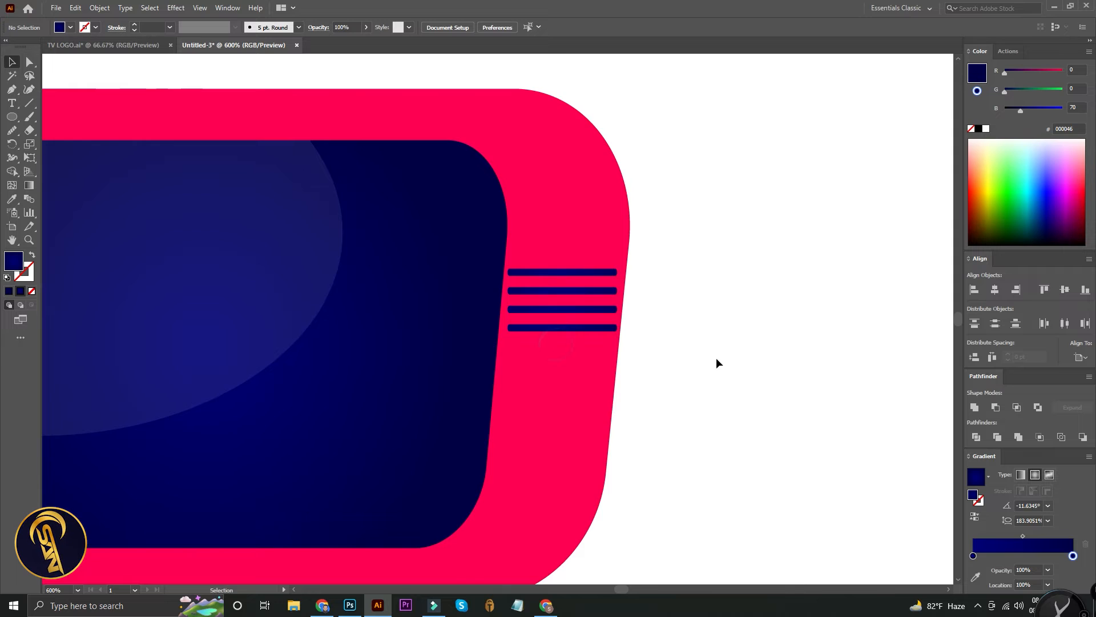
{"action": "key", "text": "ctrl+plus"}
{"action": "key", "text": "ctrl+plus"}
{"action": "left_click", "coordinate": [674, 327]}
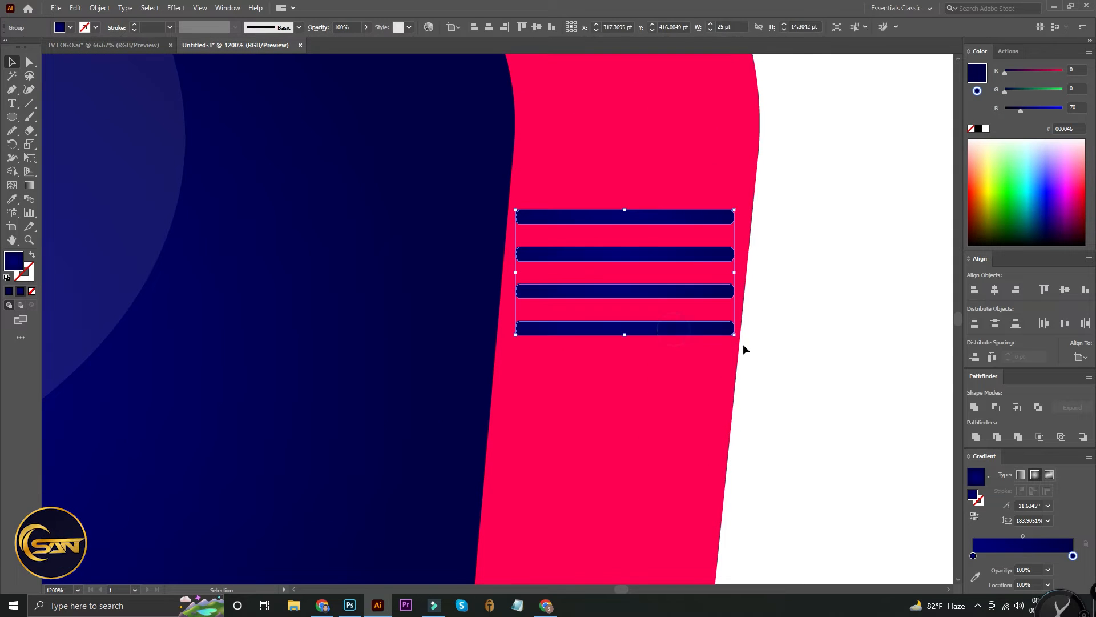
{"action": "left_click_drag", "start_coordinate": [739, 341], "coordinate": [757, 358]}
{"action": "left_click", "coordinate": [791, 357]}
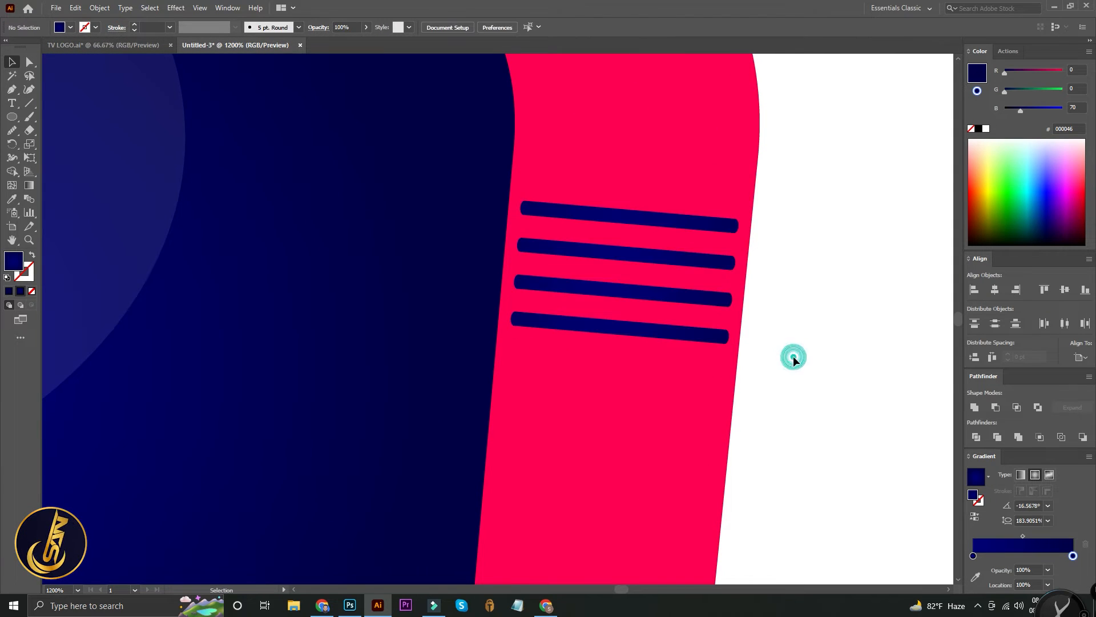
Draw a navy circle about 14.3 pt in diameter on the pink strip below the four lines.
{"action": "left_click_drag", "start_coordinate": [805, 387], "coordinate": [795, 307]}
{"action": "left_click", "coordinate": [10, 117]}
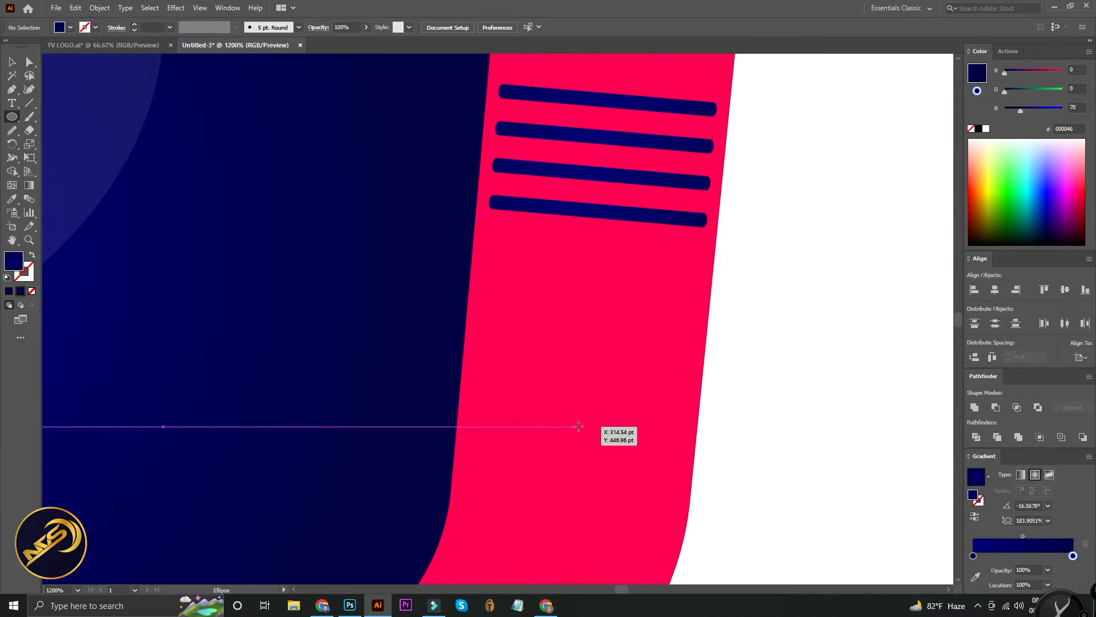
{"action": "mouse_move", "coordinate": [578, 427]}
{"action": "left_mouse_down"}
{"action": "mouse_move", "coordinate": [628, 454]}
{"action": "mouse_move", "coordinate": [641, 488]}
{"action": "left_mouse_up"}
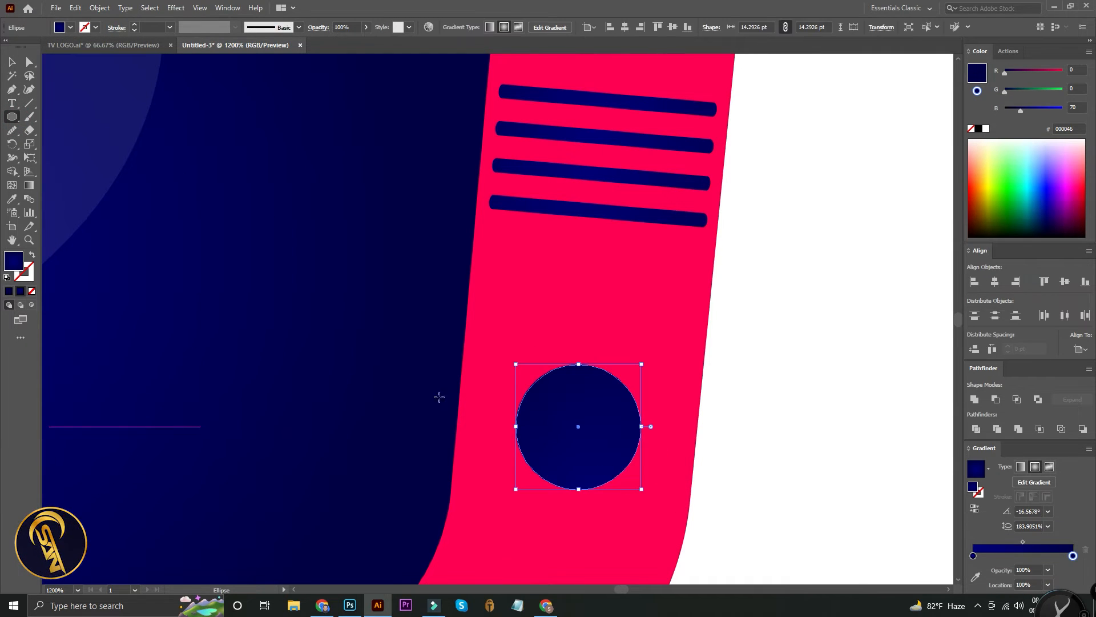
{"action": "left_click", "coordinate": [11, 62]}
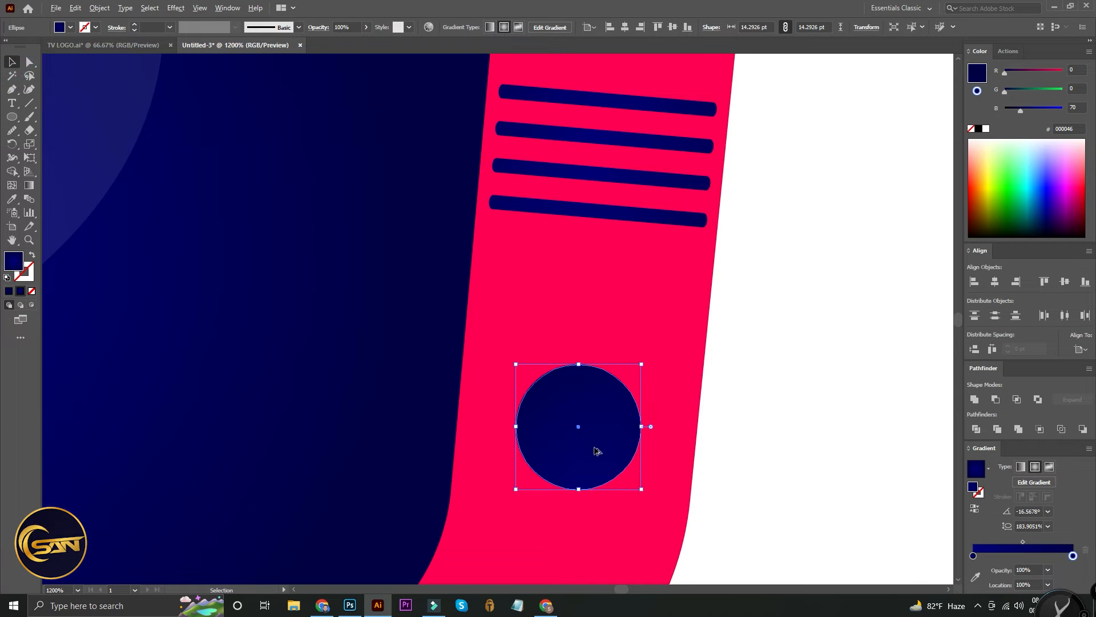
Add a copy of the knob circle just below the original, reduced to roughly half its size.
{"action": "scroll", "coordinate": [597, 445], "scroll_direction": "down", "scroll_amount": 3}
{"action": "left_click_drag", "start_coordinate": [601, 313], "coordinate": [565, 469]}
{"action": "left_click_drag", "start_coordinate": [604, 389], "coordinate": [576, 417]}
{"action": "left_click", "coordinate": [786, 396]}
Draw an open V-shaped antenna path with the Pen tool, its vertex on the body's top band and its right arm longer.
{"action": "key", "text": "ctrl+minus"}
{"action": "key", "text": "ctrl+minus"}
{"action": "key", "text": "ctrl+minus"}
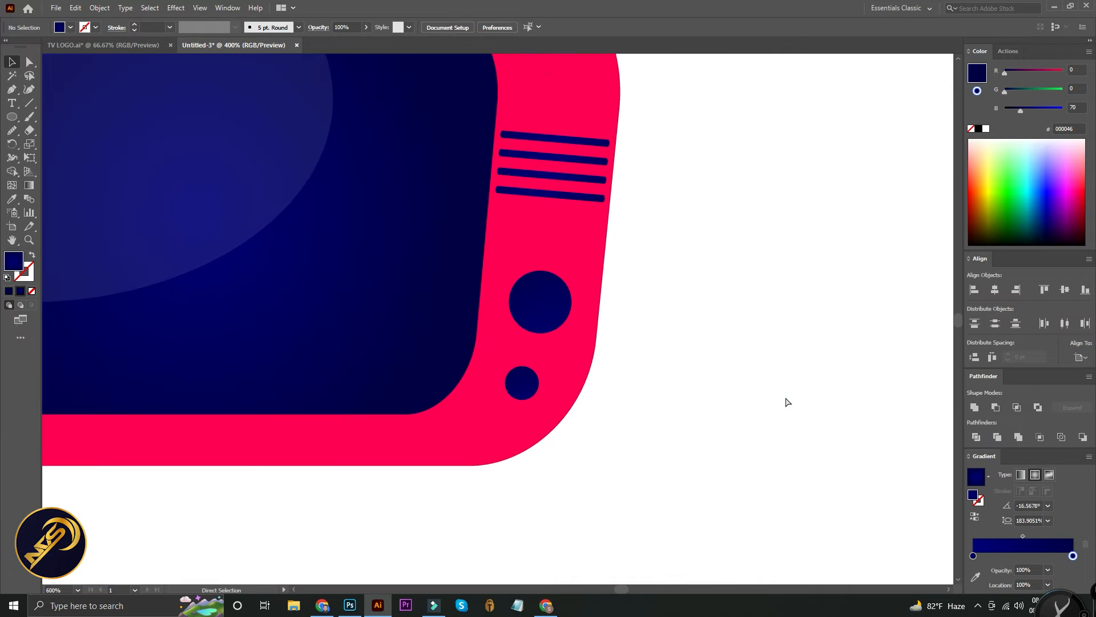
{"action": "left_click_drag", "start_coordinate": [723, 398], "coordinate": [833, 516]}
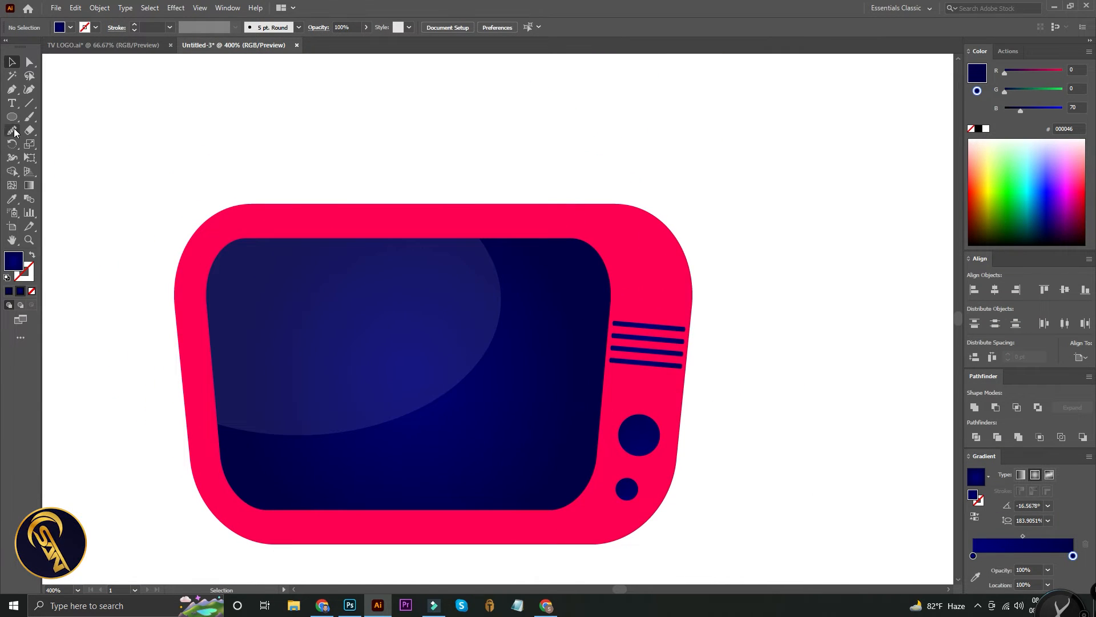
{"action": "left_click", "coordinate": [13, 89]}
{"action": "left_click", "coordinate": [308, 157]}
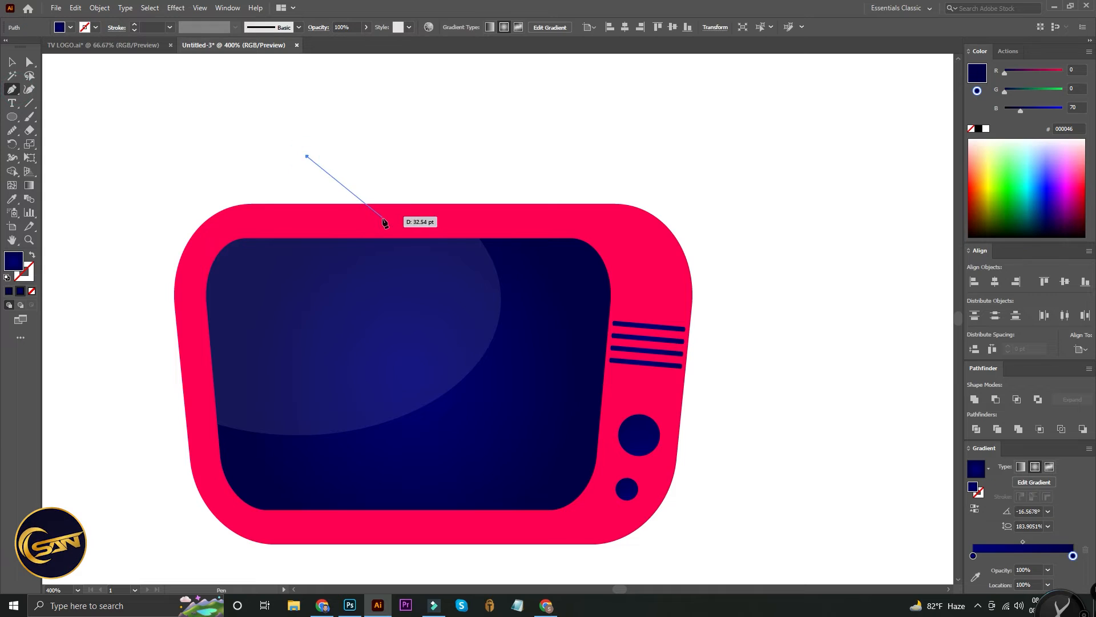
{"action": "left_click", "coordinate": [381, 222]}
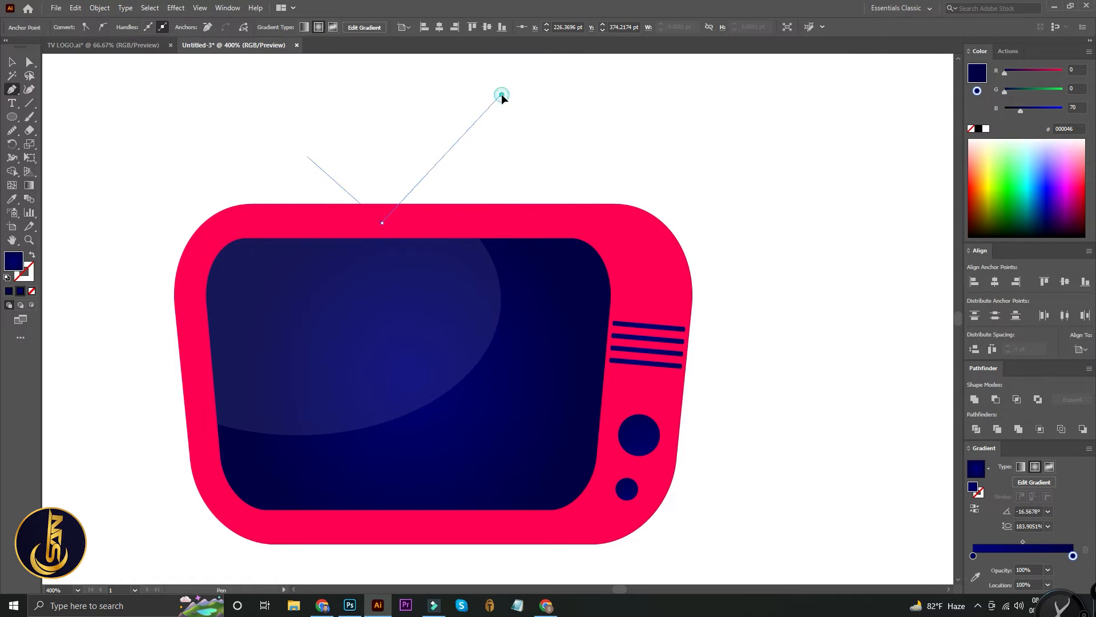
{"action": "left_click", "coordinate": [500, 95]}
{"action": "left_click", "coordinate": [12, 61]}
Give the antenna path the TV body's pink as its stroke color, with no fill.
{"action": "left_click", "coordinate": [12, 198]}
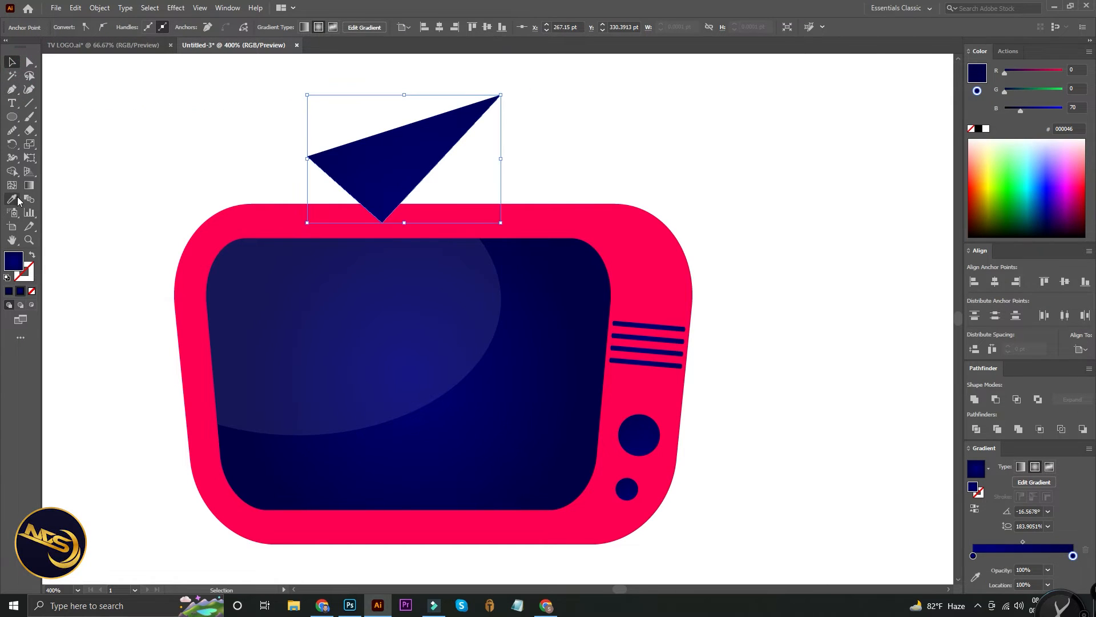
{"action": "left_click", "coordinate": [266, 226]}
{"action": "left_click", "coordinate": [32, 255]}
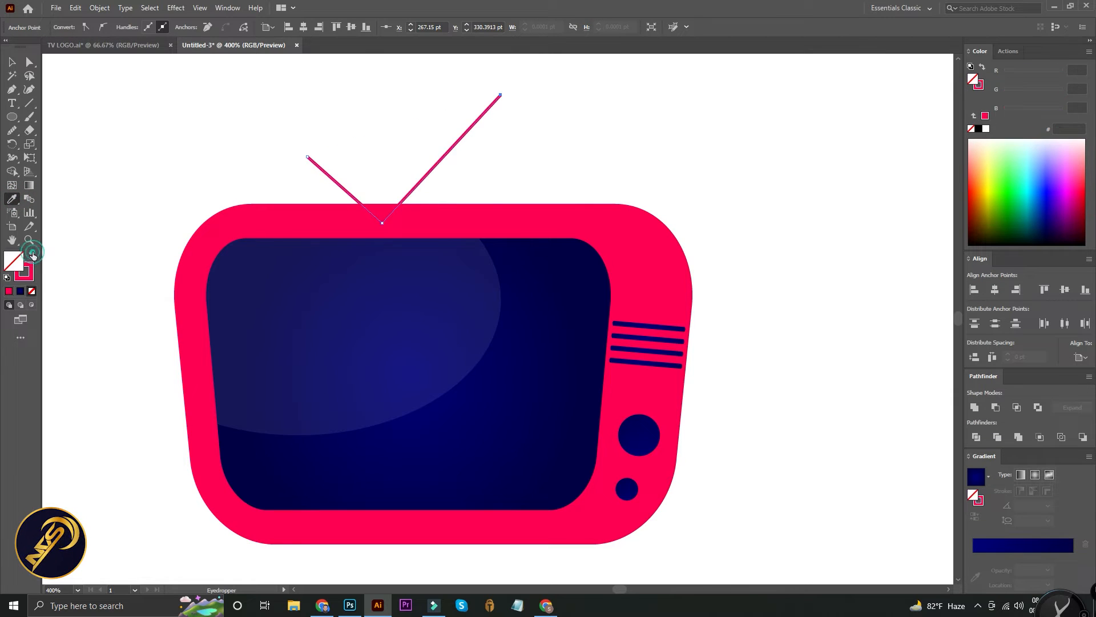
Set the antenna stroke to 4 pt with round caps.
{"action": "left_click", "coordinate": [11, 62]}
{"action": "left_click", "coordinate": [342, 194]}
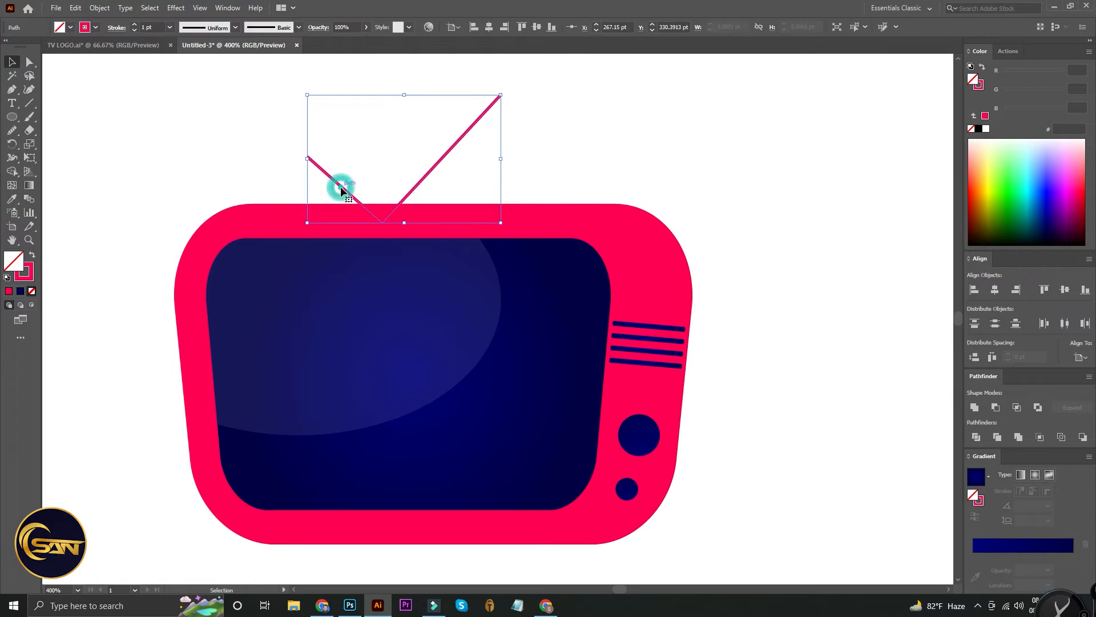
{"action": "left_click", "coordinate": [135, 25]}
{"action": "left_click", "coordinate": [135, 24]}
{"action": "left_click", "coordinate": [135, 25]}
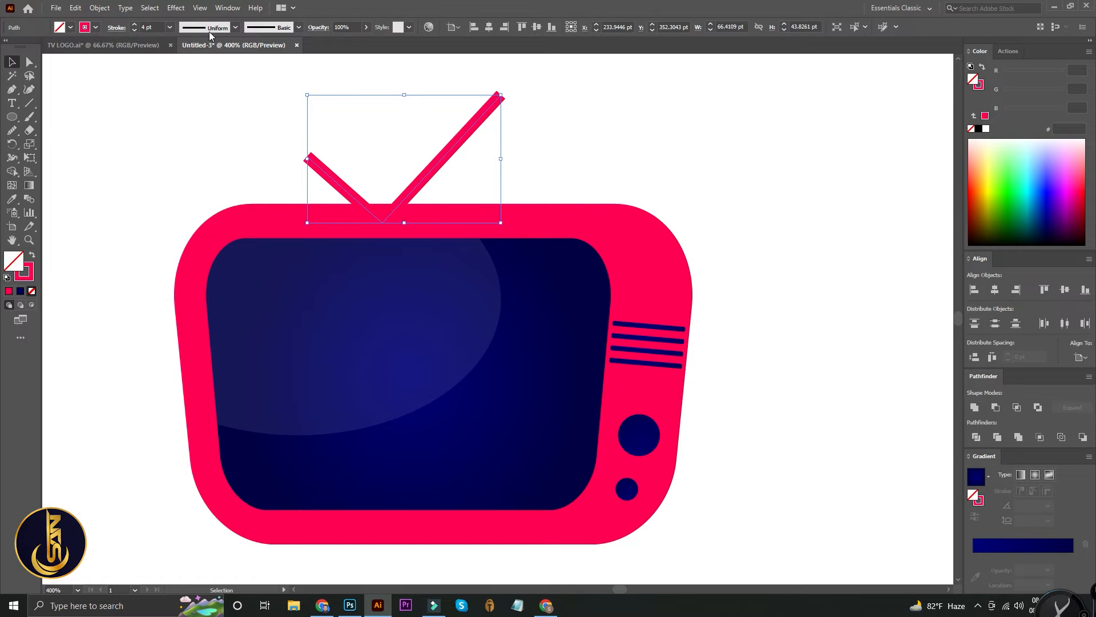
{"action": "left_click", "coordinate": [125, 32]}
{"action": "left_click", "coordinate": [59, 60]}
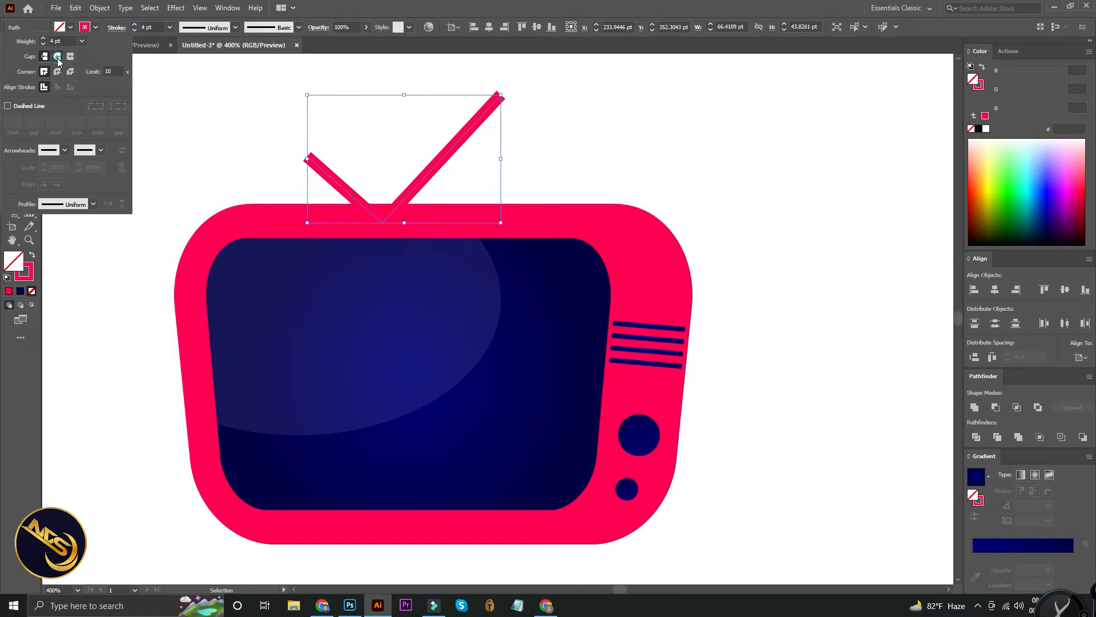
{"action": "left_click", "coordinate": [176, 103]}
Draw pink-filled circles centered on the antenna tips, about 12 pt on the short arm and 16 pt on the long arm.
{"action": "key", "text": "ctrl+equal"}
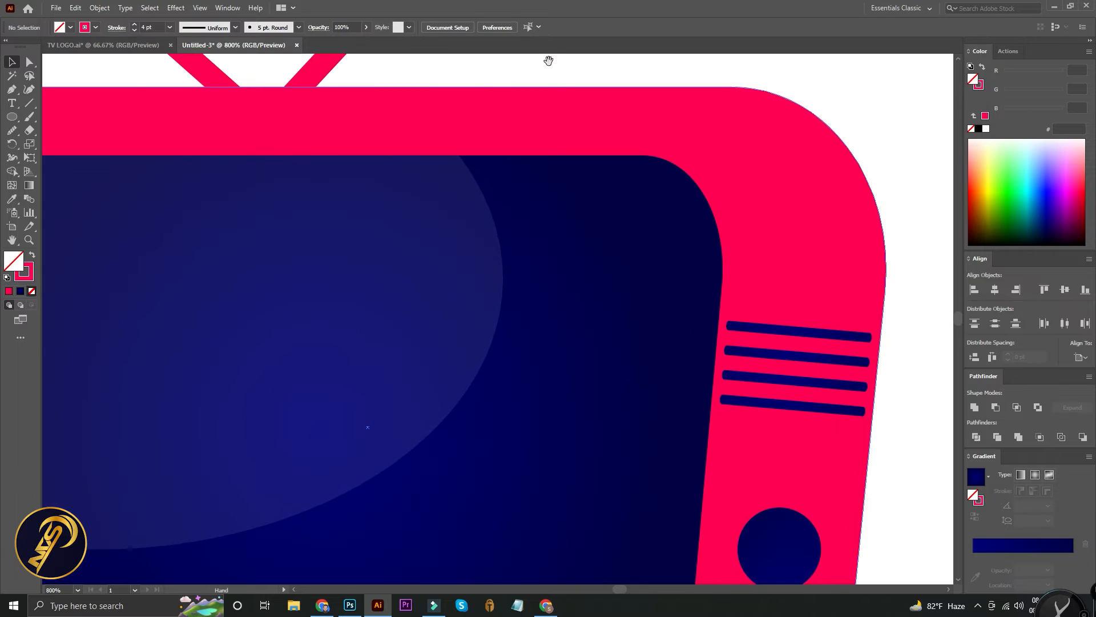
{"action": "left_click_drag", "start_coordinate": [551, 64], "coordinate": [489, 296]}
{"action": "left_click", "coordinate": [11, 117]}
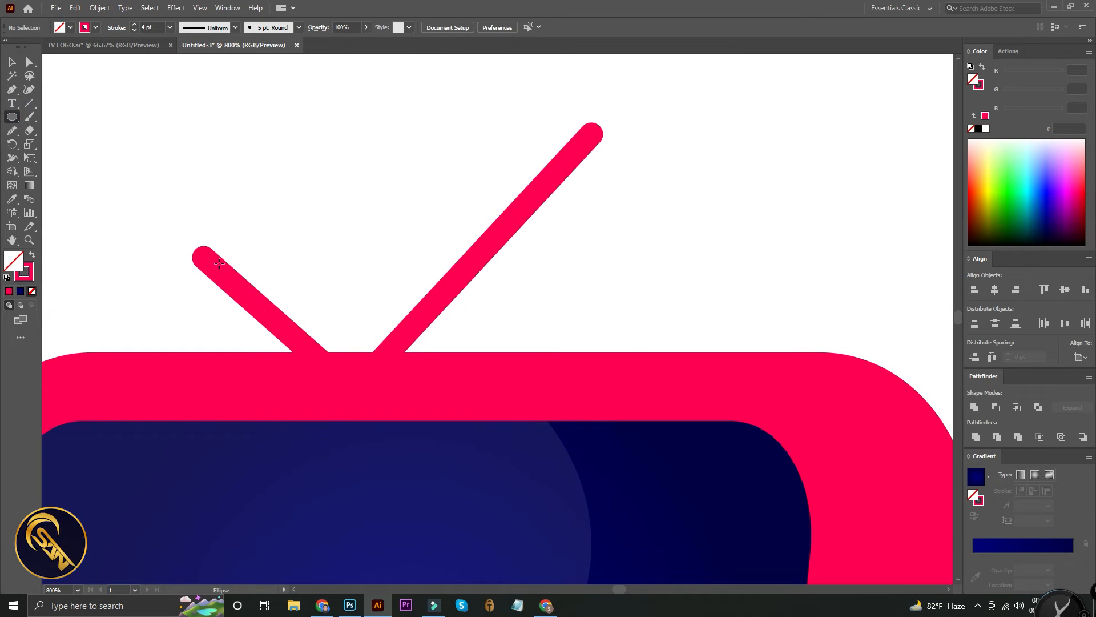
{"action": "left_click_drag", "start_coordinate": [205, 257], "coordinate": [239, 293]}
{"action": "left_click", "coordinate": [32, 255]}
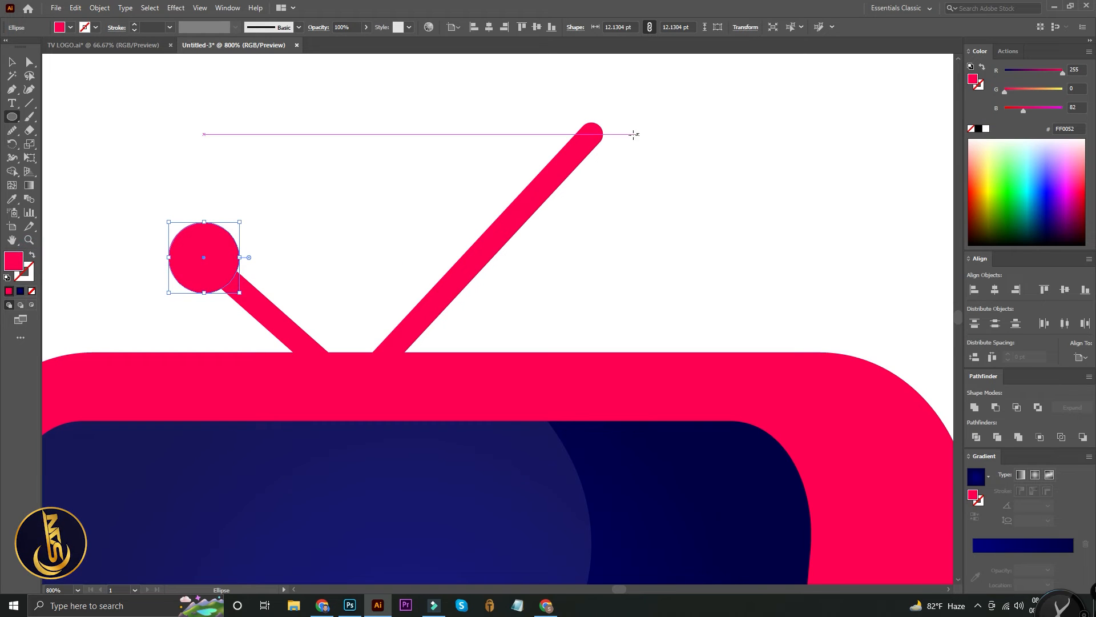
{"action": "left_click_drag", "start_coordinate": [591, 135], "coordinate": [637, 154]}
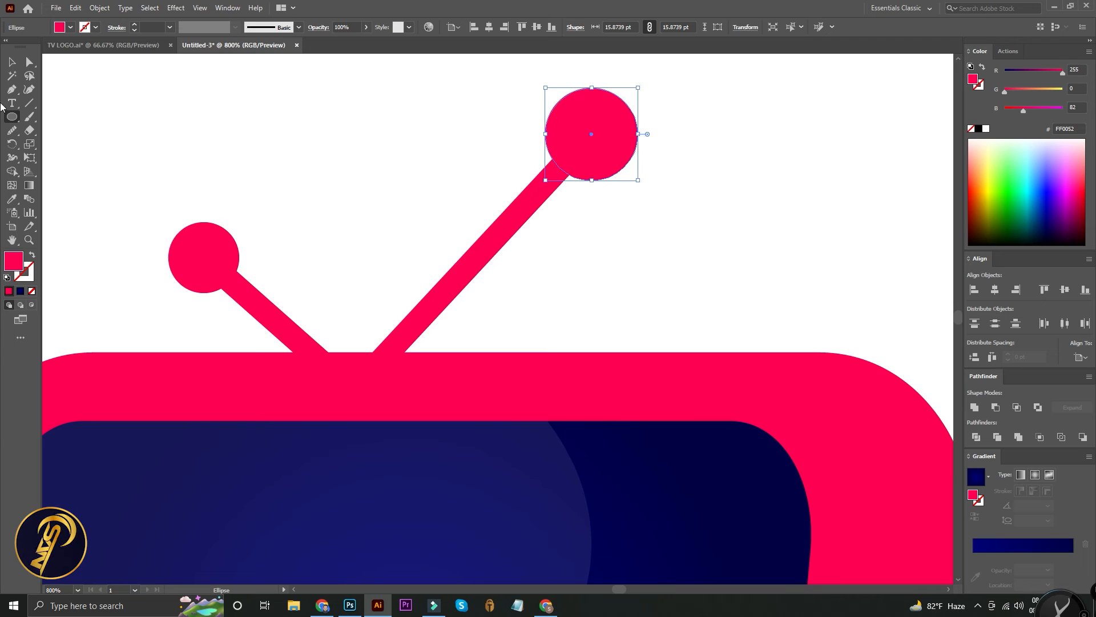
Expand the antenna stroke into a shape and unite it with both tip circles.
{"action": "left_click", "coordinate": [12, 61]}
{"action": "left_click", "coordinate": [523, 221]}
{"action": "left_click", "coordinate": [533, 271]}
{"action": "left_click_drag", "start_coordinate": [460, 228], "coordinate": [479, 269]}
{"action": "left_click", "coordinate": [99, 8]}
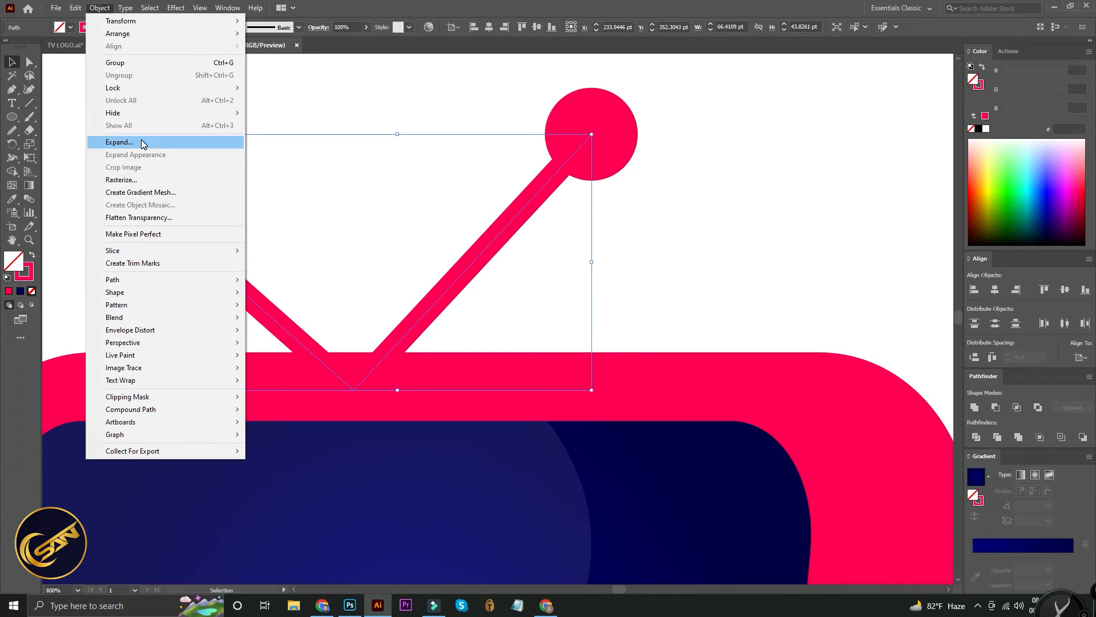
{"action": "left_click", "coordinate": [140, 141]}
{"action": "left_click", "coordinate": [519, 367]}
{"action": "left_click", "coordinate": [527, 365]}
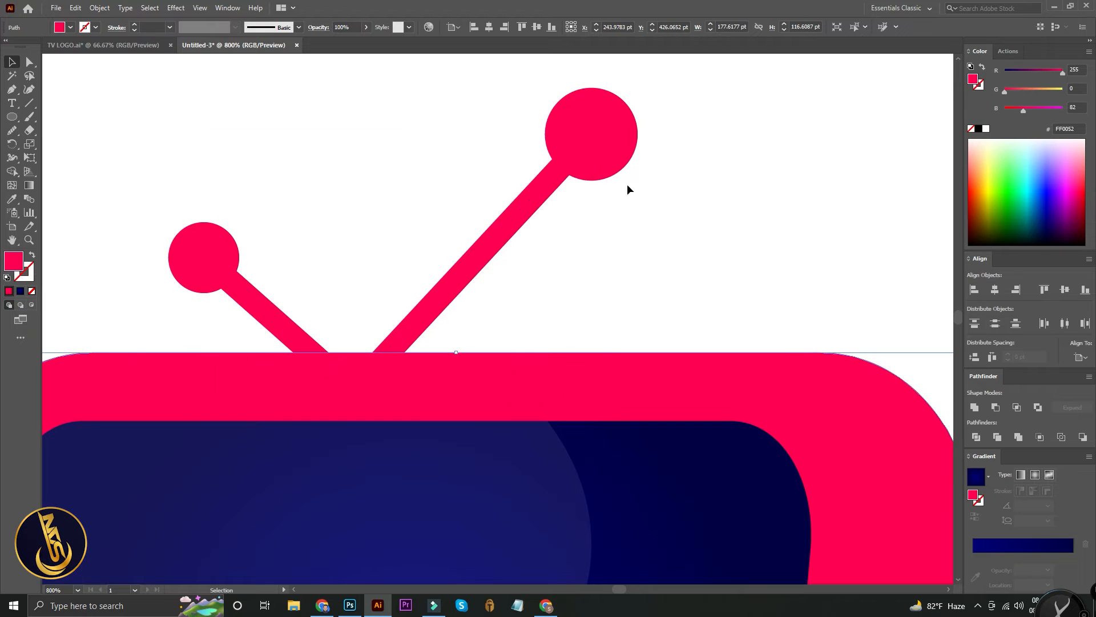
{"action": "left_click_drag", "start_coordinate": [110, 152], "coordinate": [642, 248]}
{"action": "left_click", "coordinate": [974, 407]}
Round the inner corners where the antenna arms meet the tip circles into smooth curves.
{"action": "left_click", "coordinate": [30, 64]}
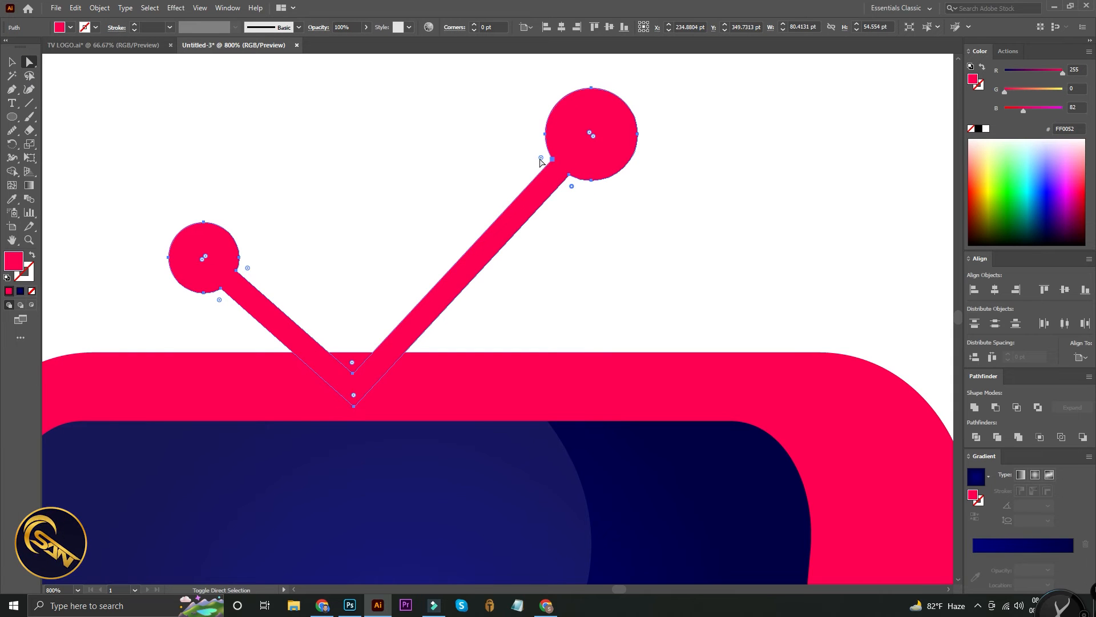
{"action": "left_click", "coordinate": [248, 268]}
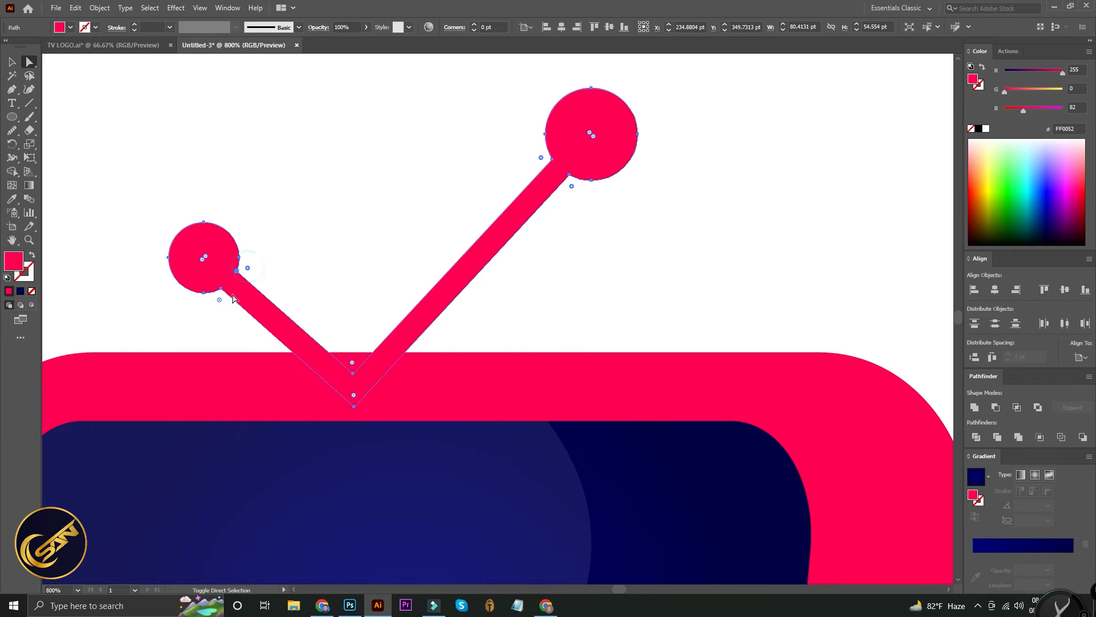
{"action": "left_click_drag", "start_coordinate": [219, 300], "coordinate": [210, 341]}
{"action": "left_click", "coordinate": [12, 62]}
{"action": "left_click", "coordinate": [276, 155]}
Draw two matching pink circles about 17 pt wide, centered on the TV body's bottom edge as feet.
{"action": "key", "text": "ctrl+minus"}
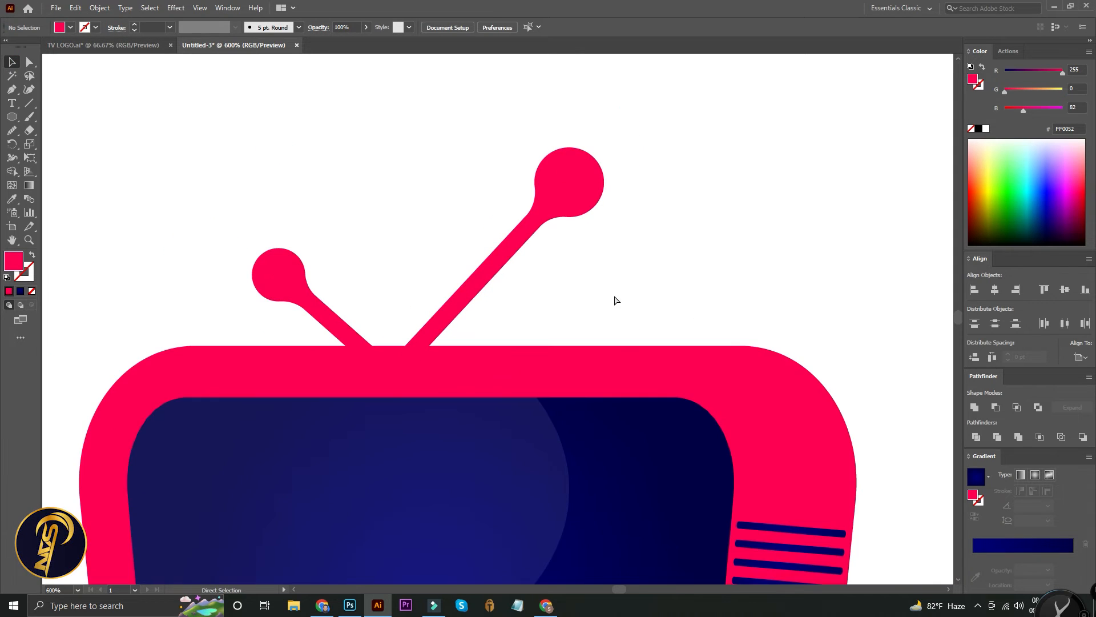
{"action": "left_click_drag", "start_coordinate": [596, 438], "coordinate": [627, 157]}
{"action": "left_click_drag", "start_coordinate": [627, 385], "coordinate": [627, 235]}
{"action": "left_click", "coordinate": [12, 120]}
{"action": "mouse_move", "coordinate": [300, 426]}
{"action": "left_mouse_down"}
{"action": "mouse_move", "coordinate": [336, 462]}
{"action": "mouse_move", "coordinate": [664, 491]}
{"action": "left_mouse_up"}
Unite the two foot circles with the pink TV body.
{"action": "left_click", "coordinate": [12, 62]}
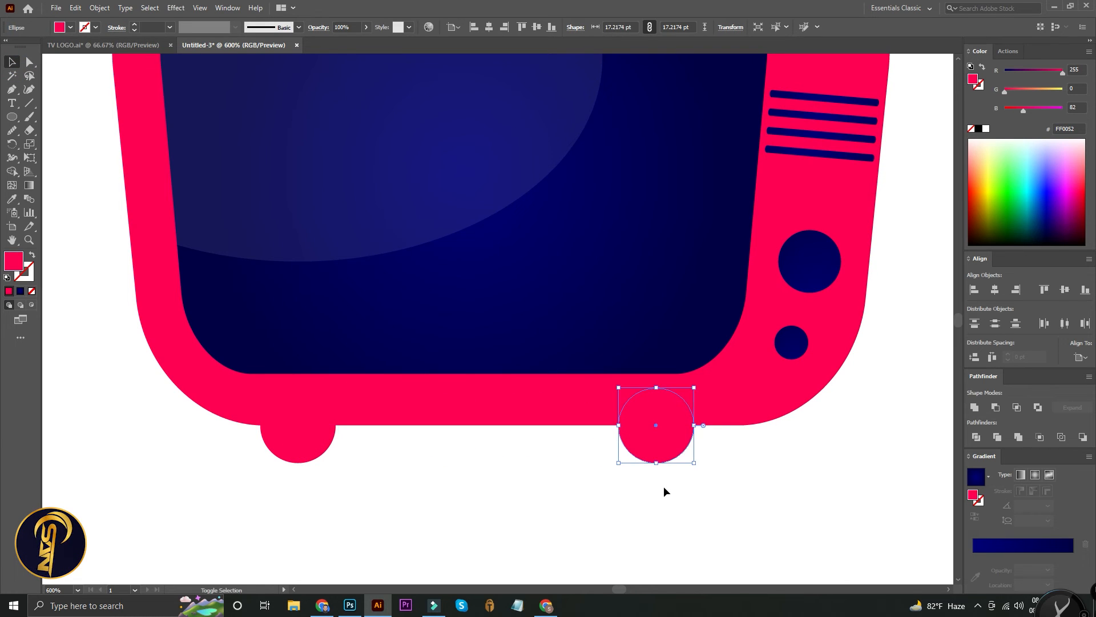
{"action": "left_click_drag", "start_coordinate": [727, 520], "coordinate": [247, 406]}
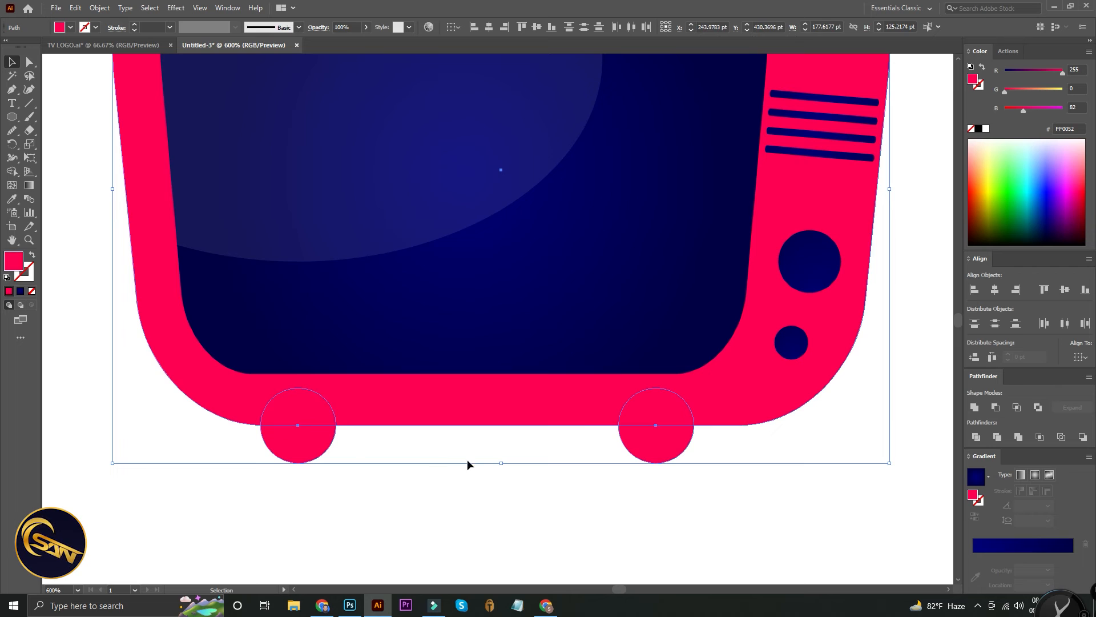
{"action": "left_click", "coordinate": [975, 408]}
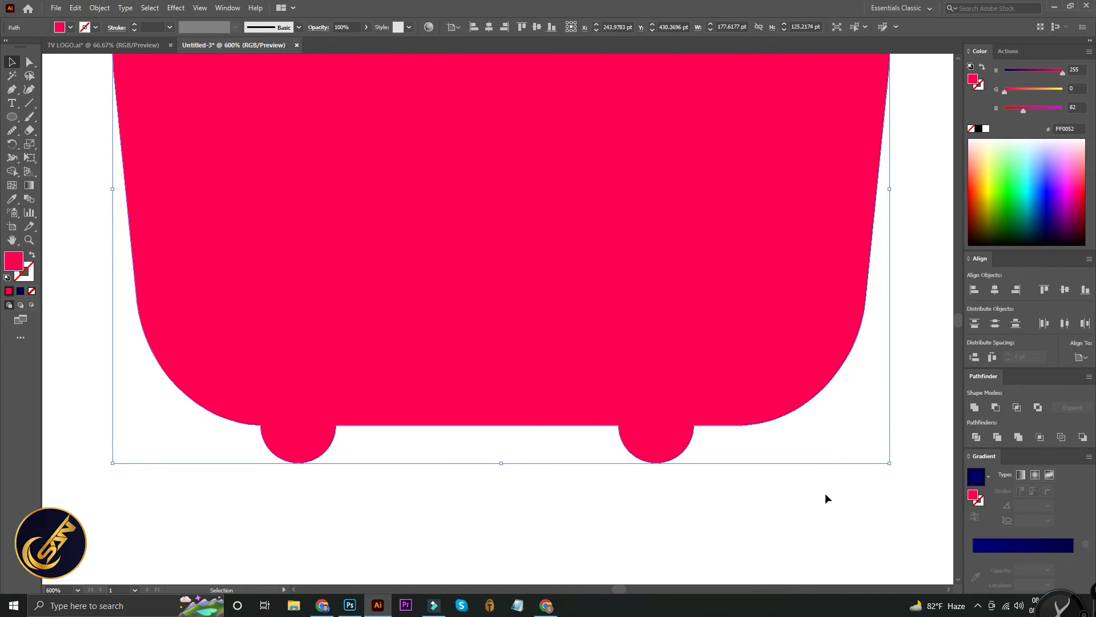
Send the united pink TV body and feet to the back, behind the screen, speaker lines and knobs.
{"action": "right_click", "coordinate": [648, 294]}
{"action": "mouse_move", "coordinate": [695, 486]}
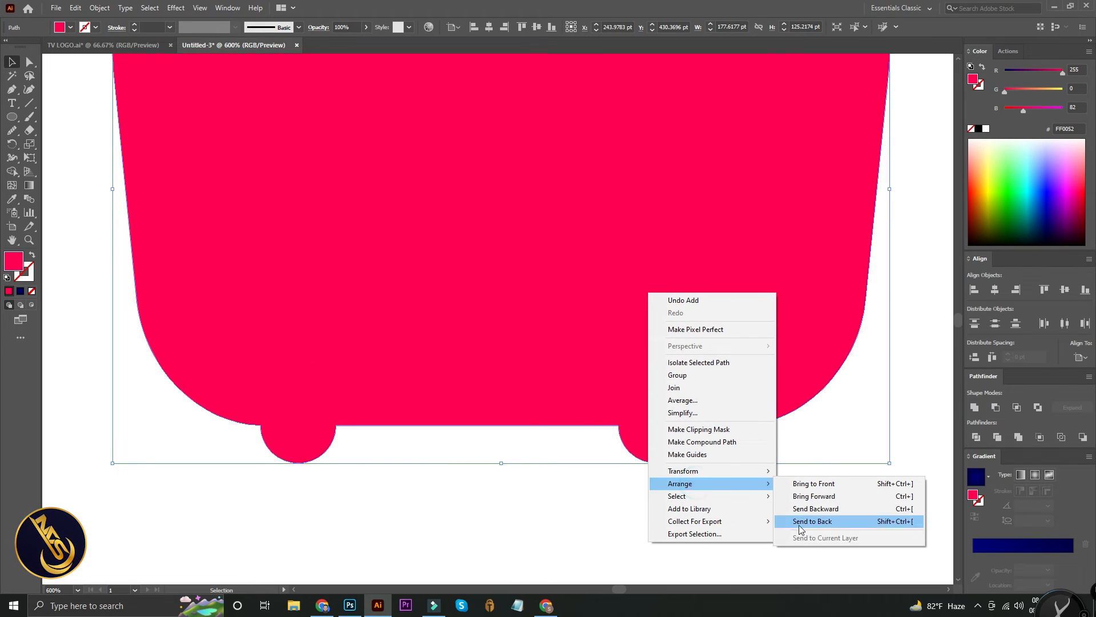
{"action": "left_click", "coordinate": [801, 526]}
{"action": "left_click", "coordinate": [920, 312]}
Unite the pink antenna with the TV body into a single shape.
{"action": "left_click_drag", "start_coordinate": [920, 249], "coordinate": [793, 548]}
{"action": "left_click_drag", "start_coordinate": [812, 382], "coordinate": [888, 499]}
{"action": "left_click_drag", "start_coordinate": [176, 164], "coordinate": [601, 358]}
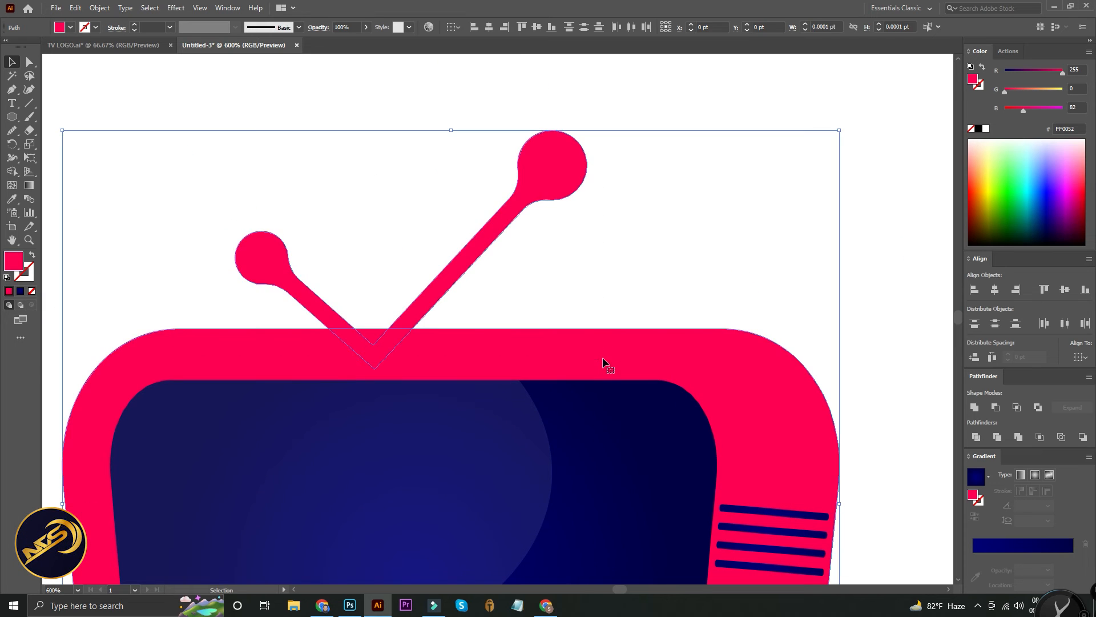
{"action": "left_click", "coordinate": [975, 409]}
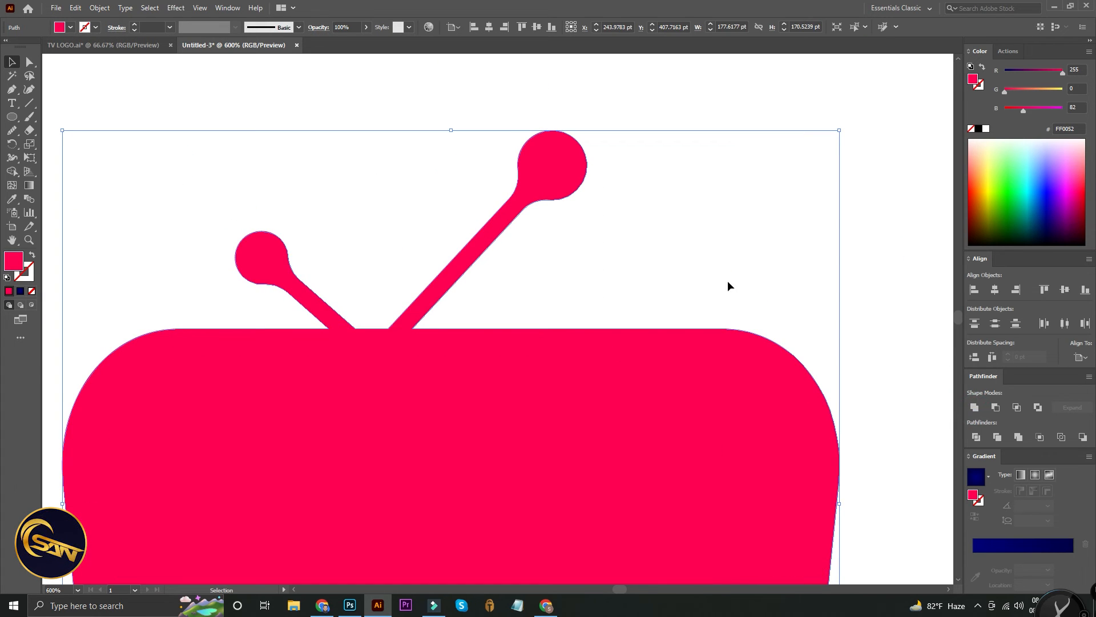
Send the combined body and antenna shape to the back, behind the screen, speaker lines and knobs.
{"action": "right_click", "coordinate": [594, 362]}
{"action": "mouse_move", "coordinate": [667, 305]}
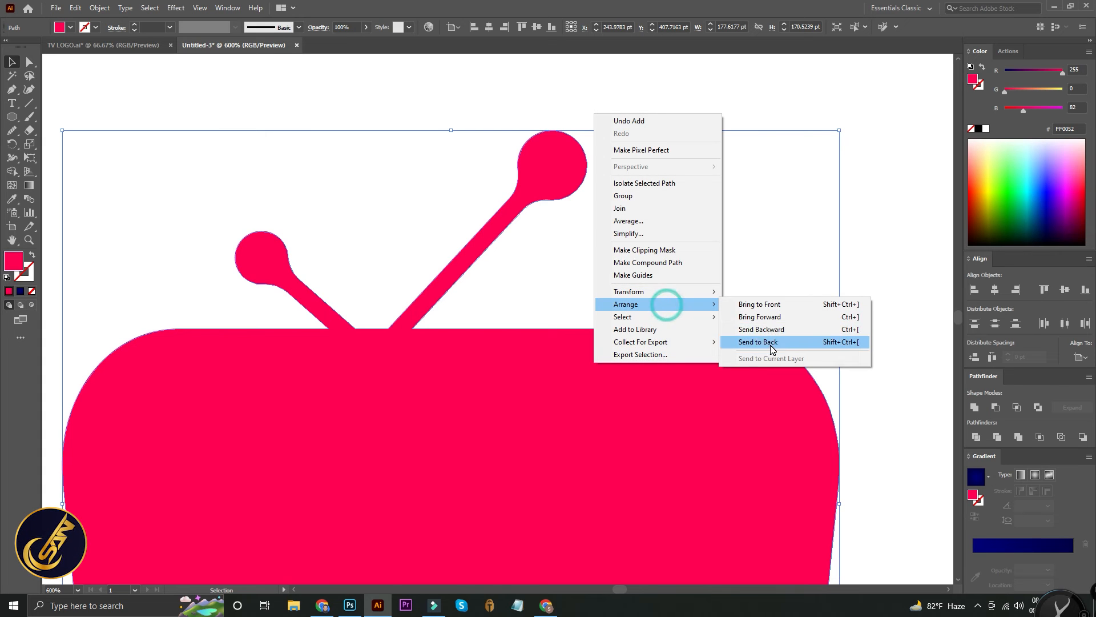
{"action": "left_click", "coordinate": [764, 330]}
{"action": "right_click", "coordinate": [747, 384]}
{"action": "left_click", "coordinate": [878, 341]}
{"action": "left_click", "coordinate": [735, 401]}
{"action": "right_click", "coordinate": [734, 400]}
{"action": "mouse_move", "coordinate": [788, 367]}
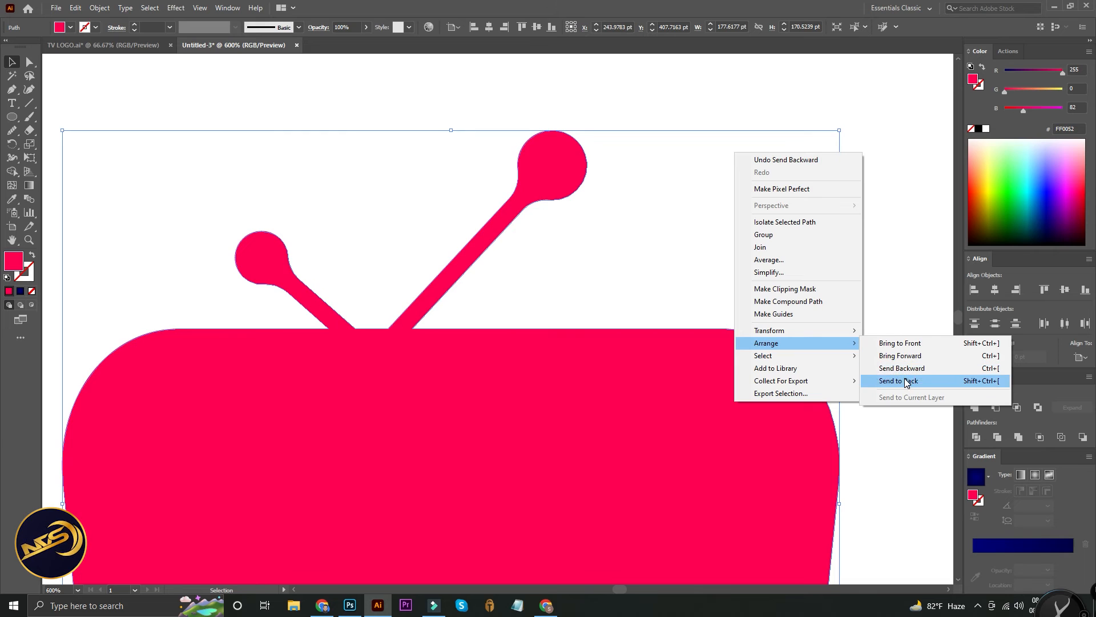
{"action": "left_click", "coordinate": [904, 378]}
{"action": "left_click", "coordinate": [903, 364]}
Group all the TV artwork and center the group horizontally and vertically on the artboard.
{"action": "scroll", "coordinate": [872, 430], "scroll_direction": "down", "scroll_amount": 5}
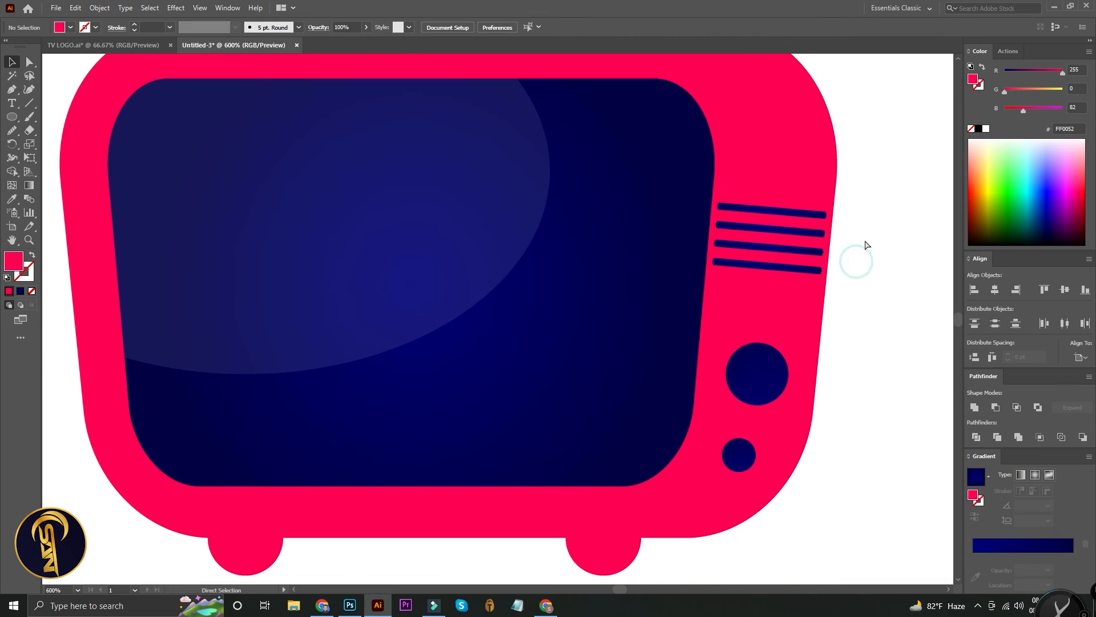
{"action": "key", "text": "ctrl+minus"}
{"action": "key", "text": "ctrl+minus"}
{"action": "key", "text": "ctrl+minus"}
{"action": "scroll", "coordinate": [784, 380], "scroll_direction": "down", "scroll_amount": 1}
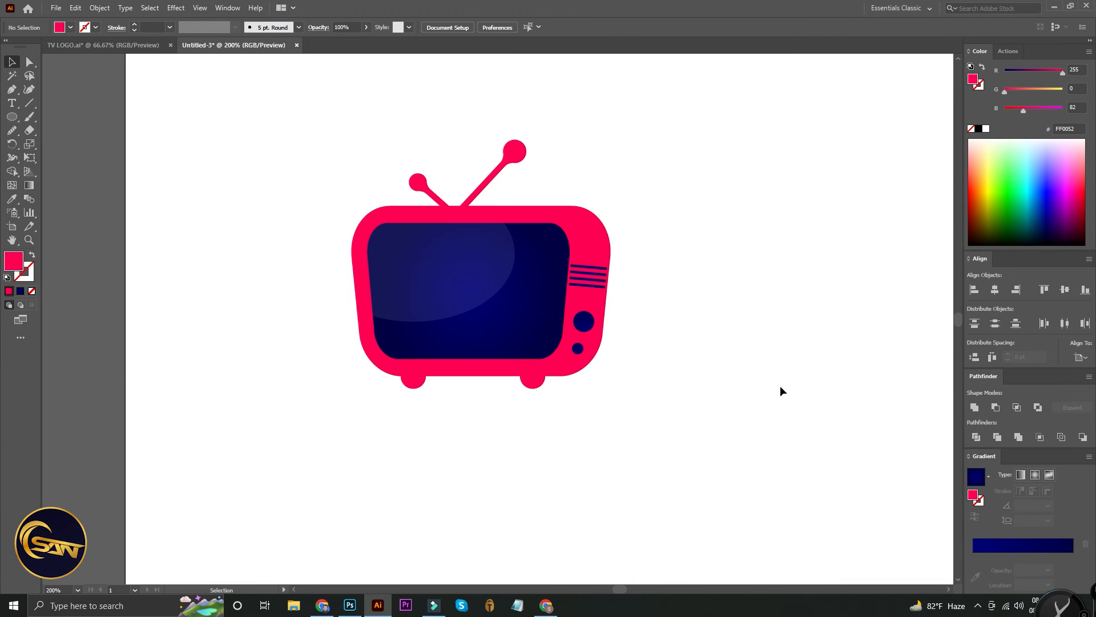
{"action": "left_click_drag", "start_coordinate": [247, 97], "coordinate": [712, 466]}
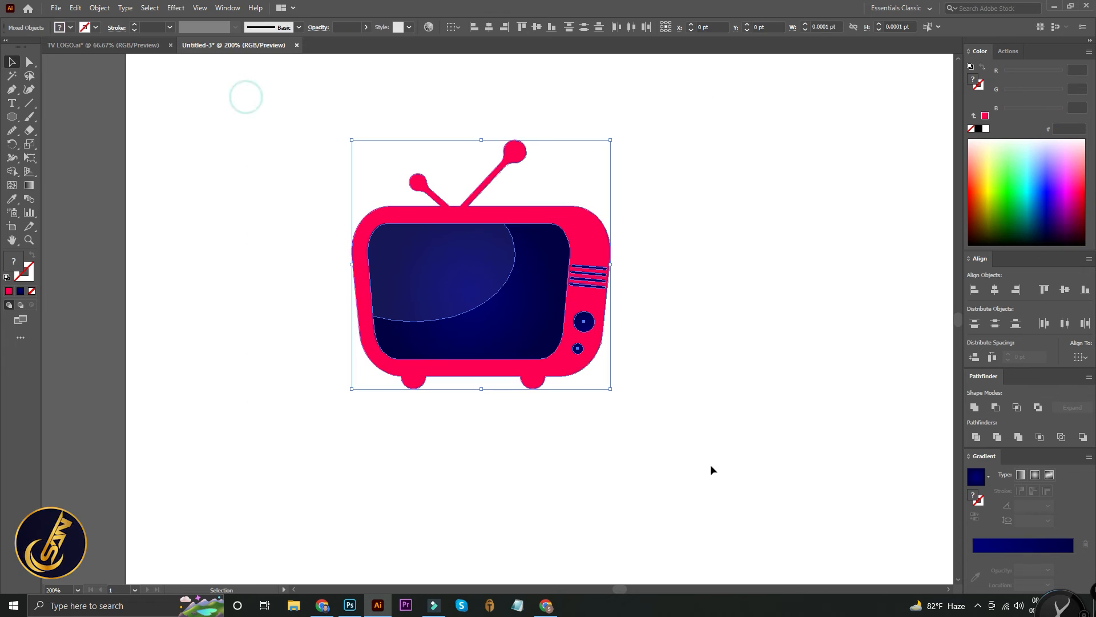
{"action": "key", "text": "ctrl+g"}
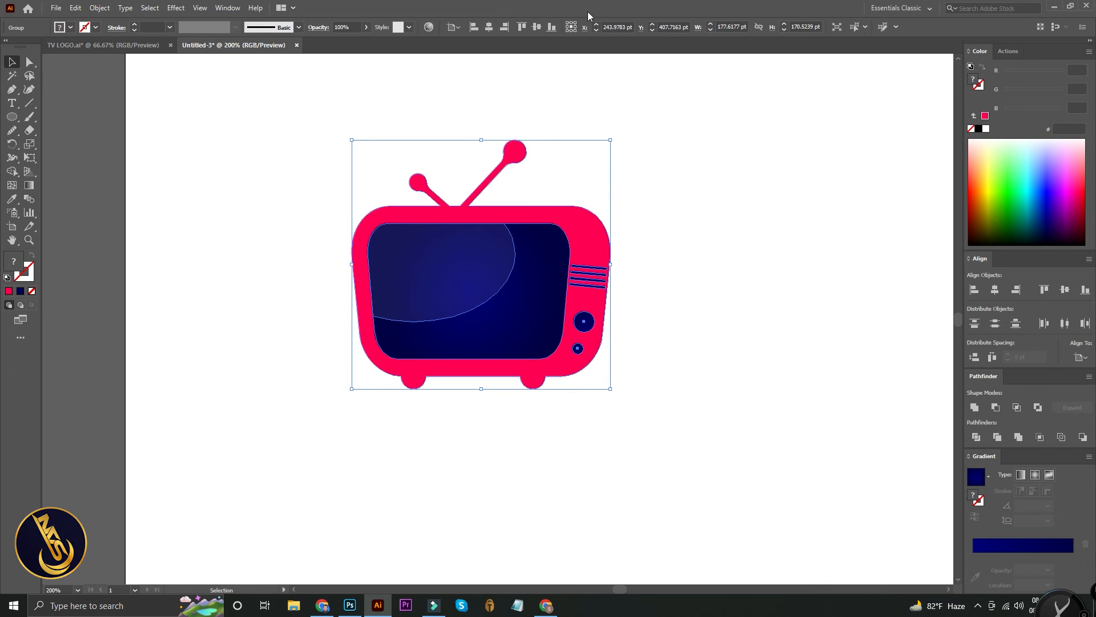
{"action": "left_click", "coordinate": [490, 27]}
{"action": "left_click", "coordinate": [536, 27]}
{"action": "left_click", "coordinate": [823, 218]}
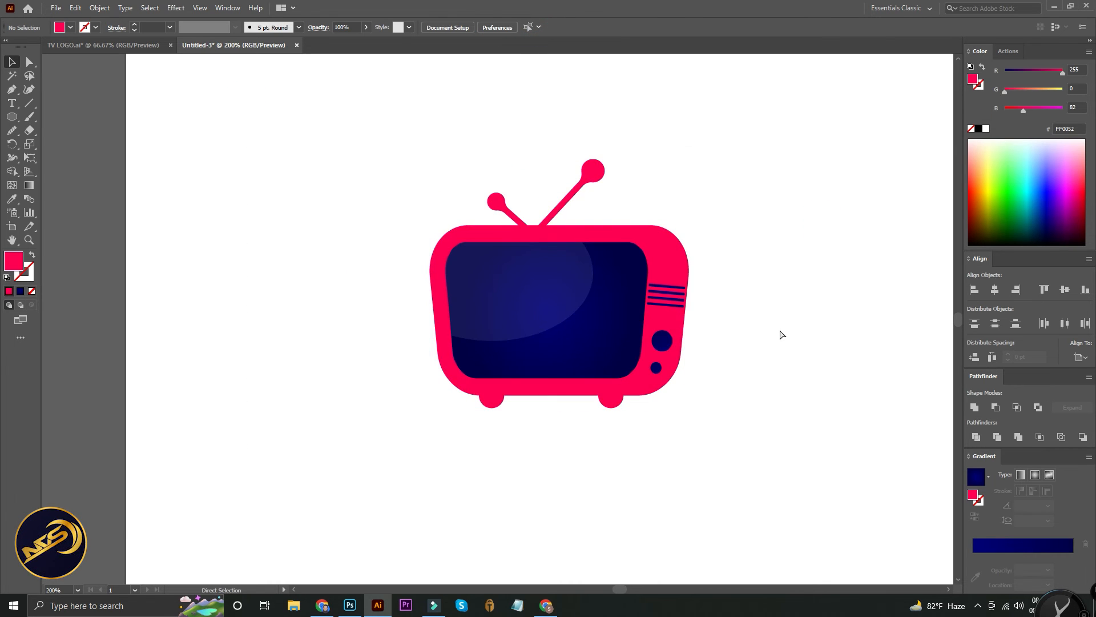
Draw a flat black ellipse about 156 pt wide and 2 pt high, and place it directly under the feet as a shadow.
{"action": "key", "text": "ctrl+plus"}
{"action": "key", "text": "ctrl+plus"}
{"action": "key", "text": "space"}
{"action": "left_click_drag", "start_coordinate": [364, 455], "coordinate": [216, 267]}
{"action": "left_click", "coordinate": [16, 120]}
{"action": "mouse_move", "coordinate": [230, 366]}
{"action": "left_mouse_down"}
{"action": "mouse_move", "coordinate": [560, 402]}
{"action": "mouse_move", "coordinate": [686, 372]}
{"action": "left_mouse_up"}
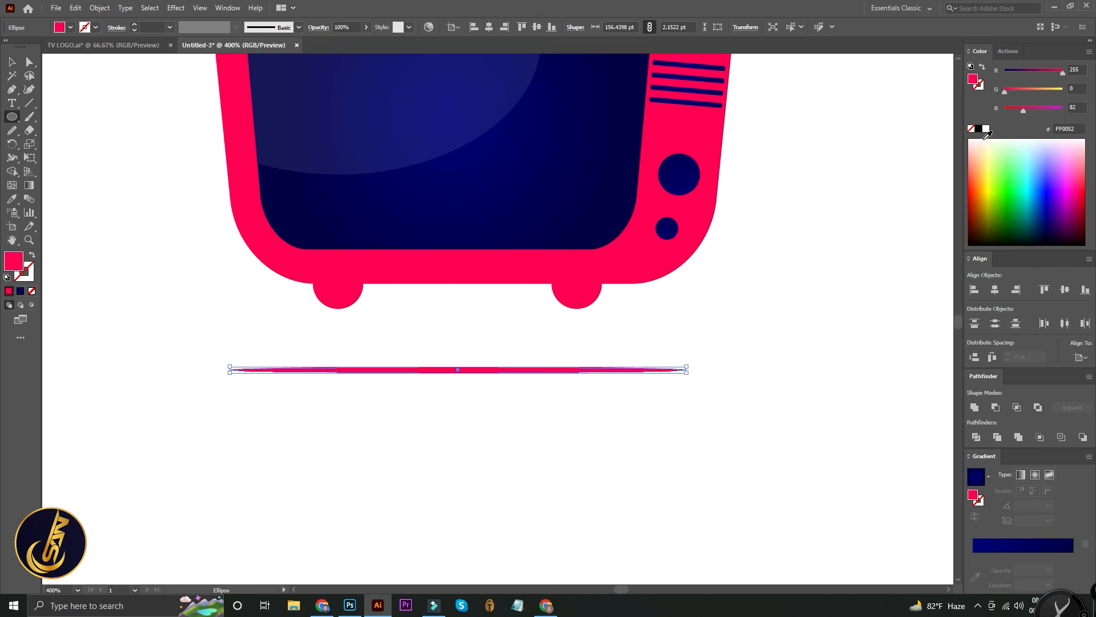
{"action": "left_click", "coordinate": [978, 129]}
{"action": "left_click", "coordinate": [12, 61]}
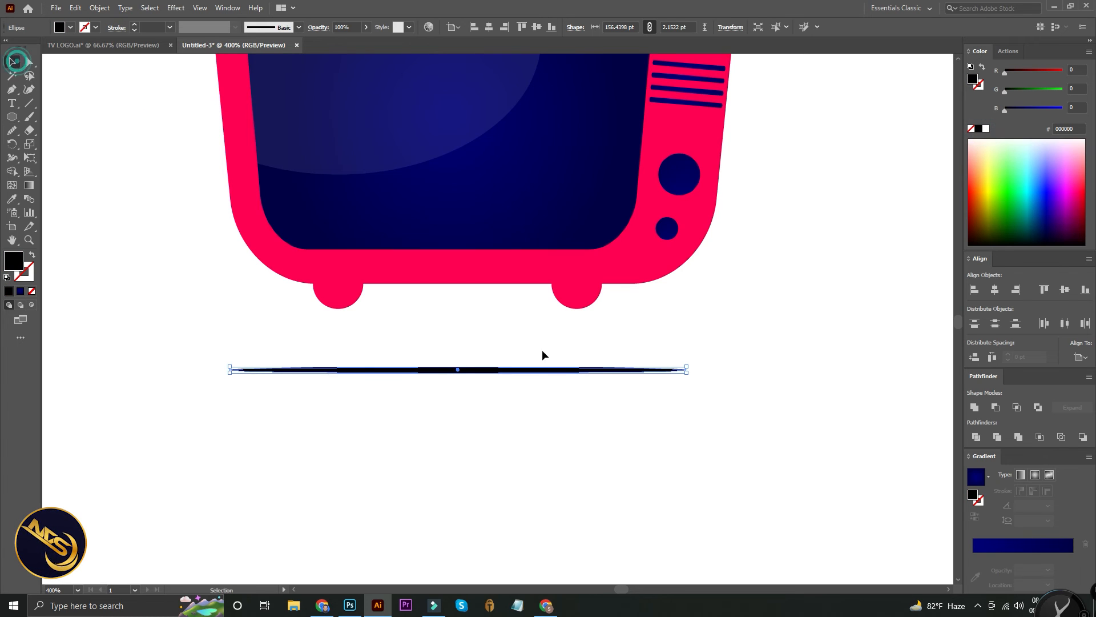
{"action": "left_click_drag", "start_coordinate": [513, 370], "coordinate": [529, 308]}
{"action": "left_click", "coordinate": [611, 381]}
Add the text "TV LOGO" below the TV.
{"action": "key", "text": "ctrl+minus"}
{"action": "key", "text": "ctrl+minus"}
{"action": "key", "text": "ctrl+minus"}
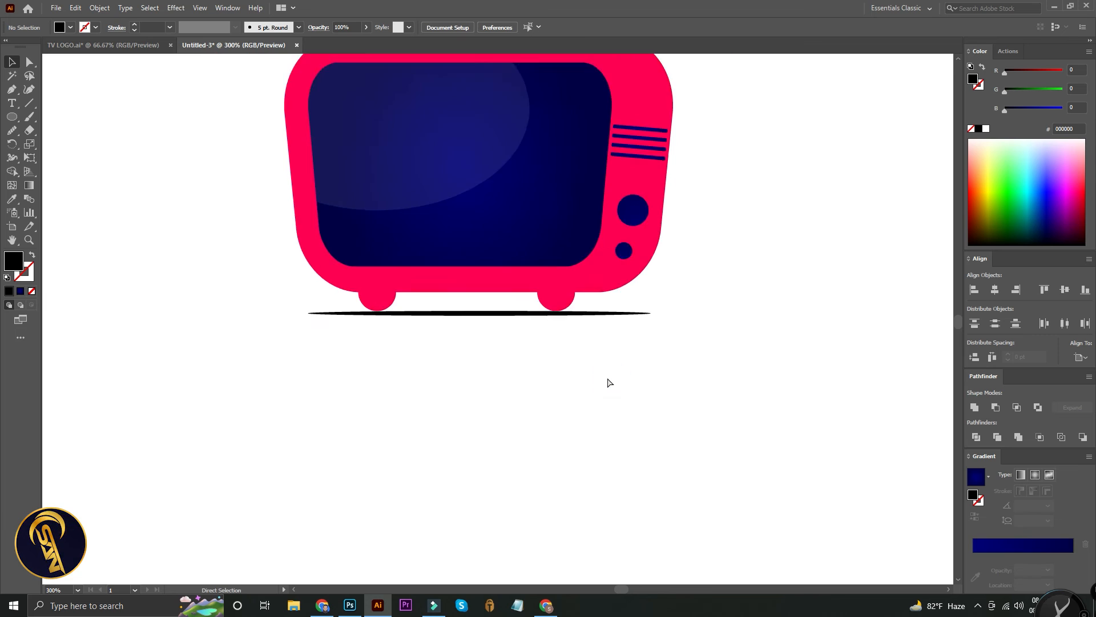
{"action": "left_click", "coordinate": [11, 102]}
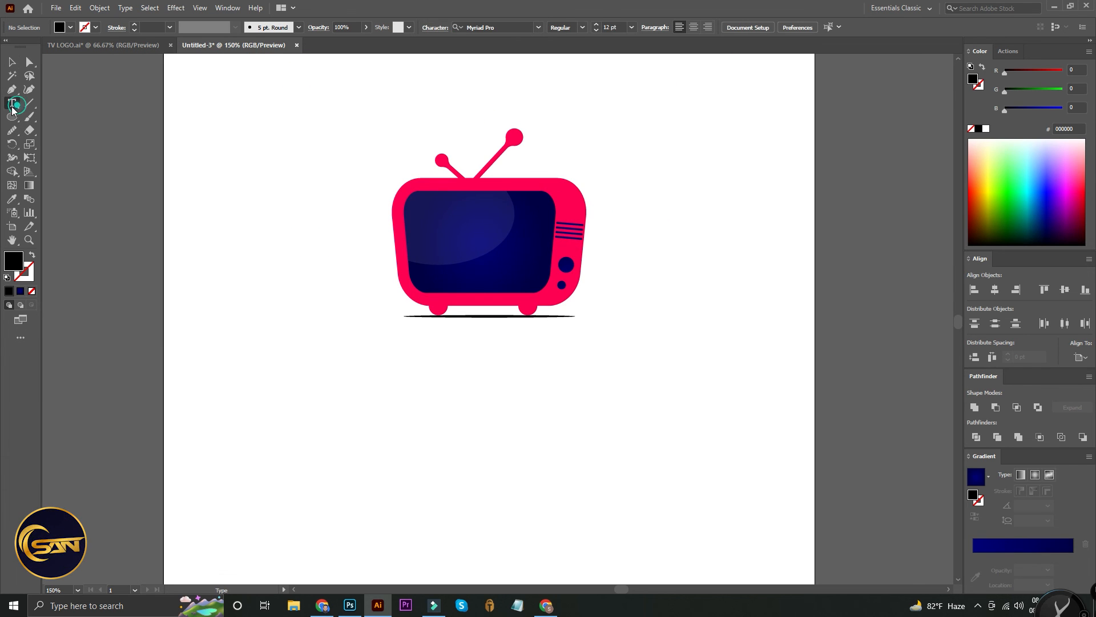
{"action": "left_click", "coordinate": [348, 354]}
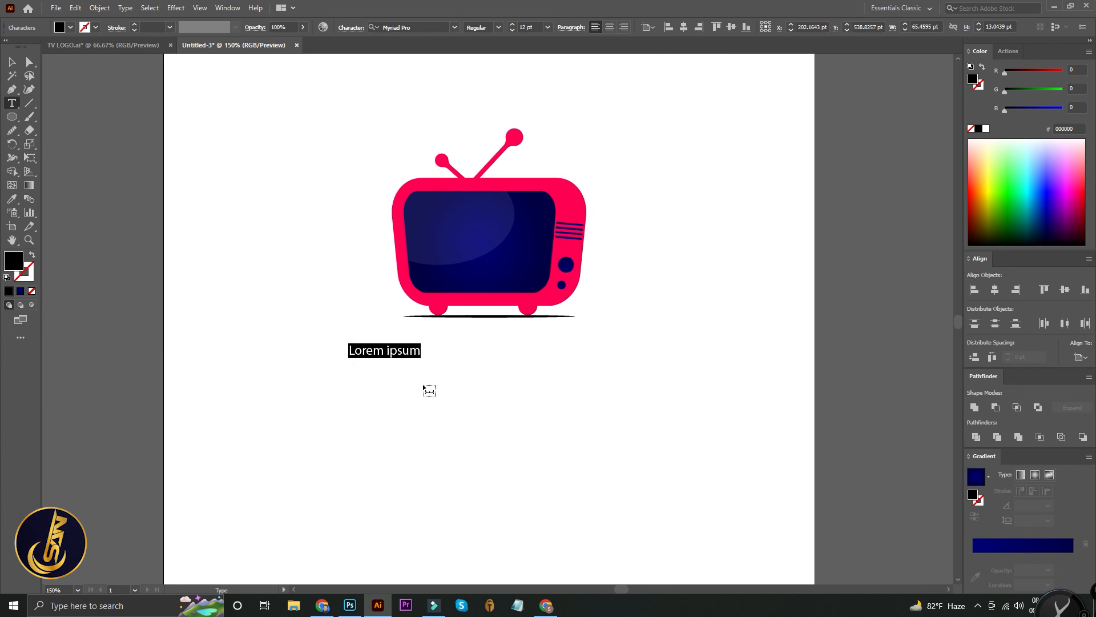
{"action": "type", "text": "TV LOGO"}
Select the whole TV LOGO text and widen its letter spacing considerably.
{"action": "key", "text": "shift+Left"}
{"action": "key", "text": "shift+Left"}
{"action": "key", "text": "shift+Left"}
{"action": "key", "text": "shift+Left"}
{"action": "key", "text": "shift+Left"}
{"action": "key", "text": "shift+Left"}
{"action": "key", "text": "shift+Left"}
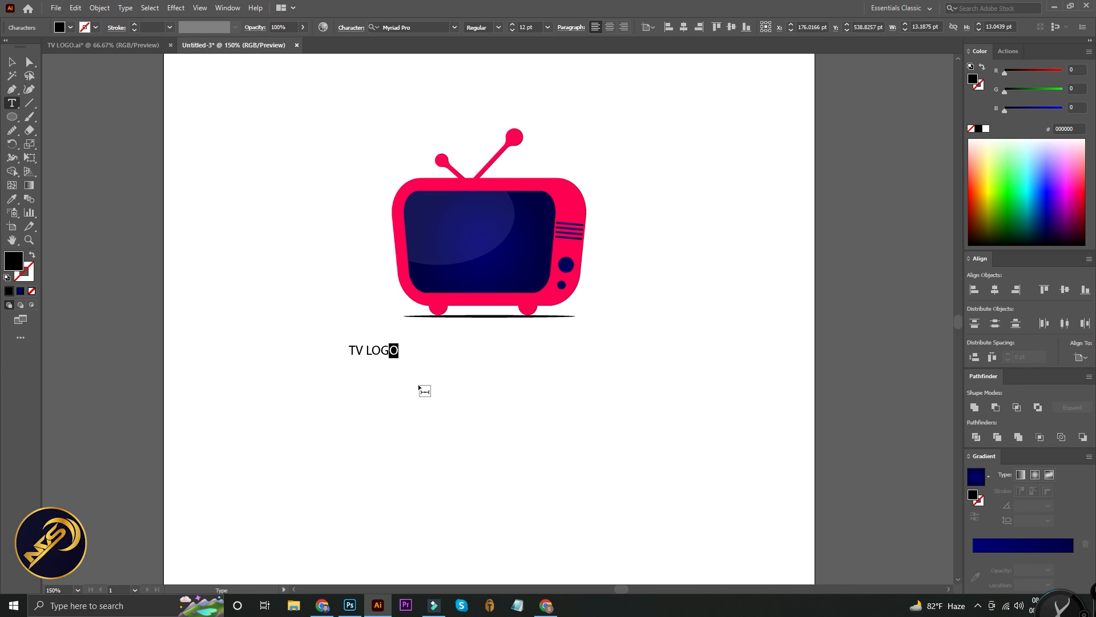
{"action": "key", "text": "alt+Right"}
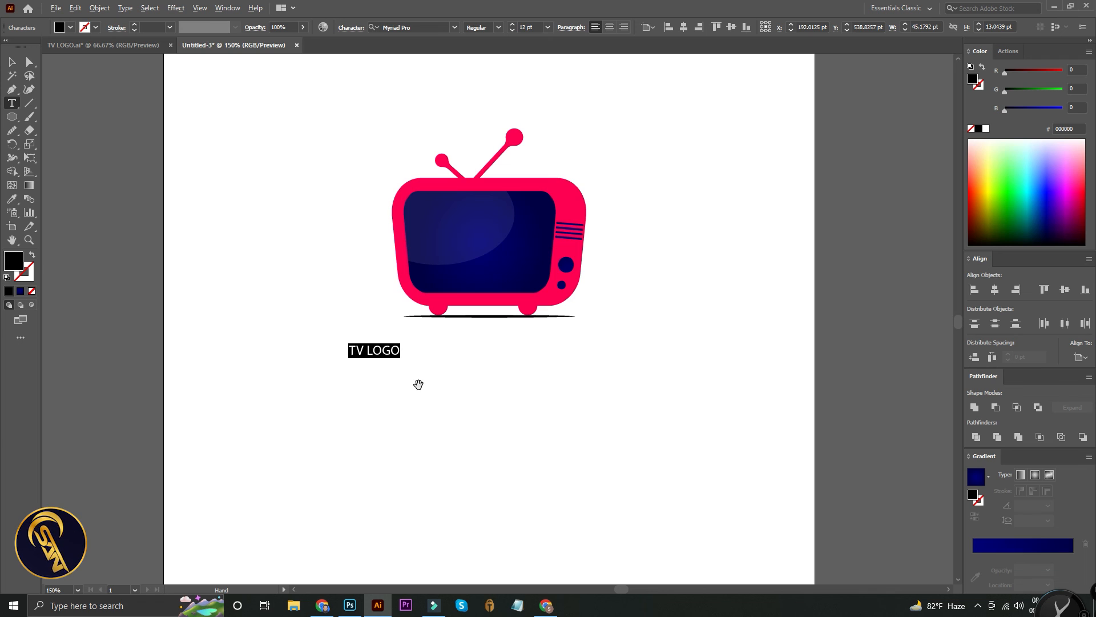
{"action": "key", "text": "alt+Right"}
{"action": "key", "text": "alt+Right"}
{"action": "key", "text": "alt+Right"}
{"action": "key", "text": "alt+Right"}
{"action": "key", "text": "alt+Right"}
{"action": "key", "text": "alt+Right"}
{"action": "key", "text": "alt+Right"}
{"action": "key", "text": "alt+Right"}
{"action": "key", "text": "alt+Right"}
{"action": "key", "text": "alt+Right"}
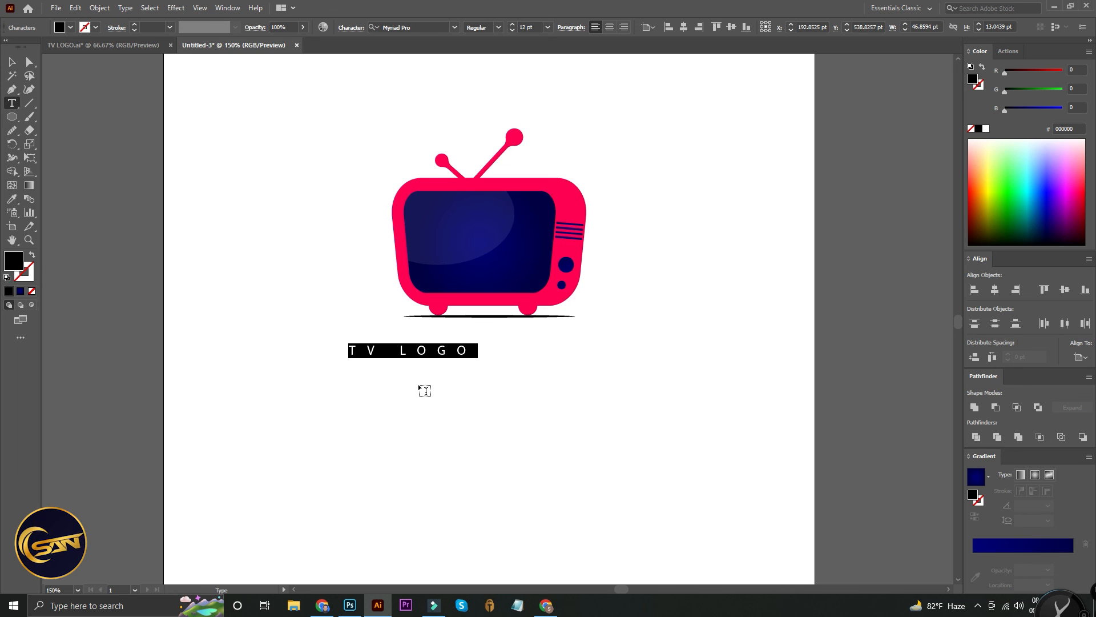
{"action": "key", "text": "Escape"}
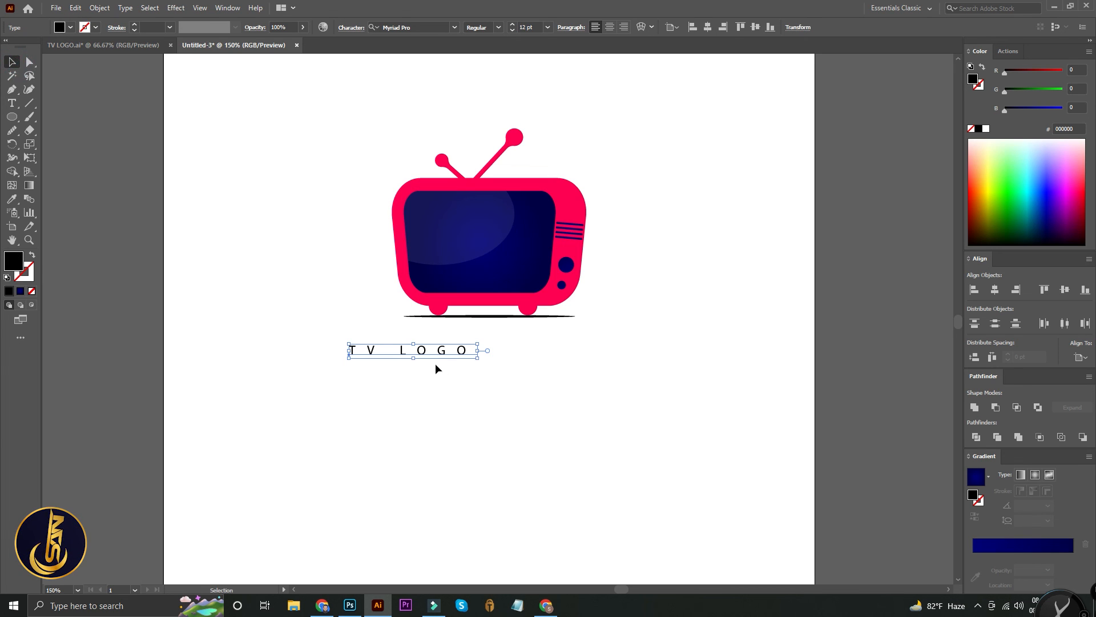
Convert the TV LOGO text to outlines and color it with the pink sampled from the TV body.
{"action": "right_click", "coordinate": [436, 355]}
{"action": "left_click", "coordinate": [509, 429]}
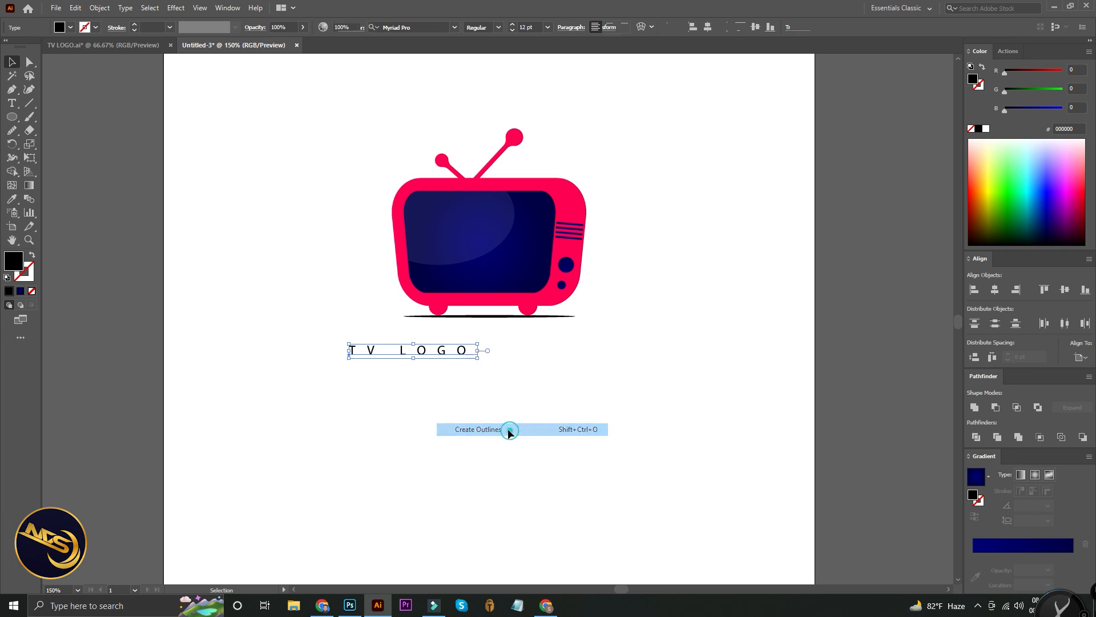
{"action": "left_click", "coordinate": [13, 198]}
{"action": "left_click", "coordinate": [421, 296]}
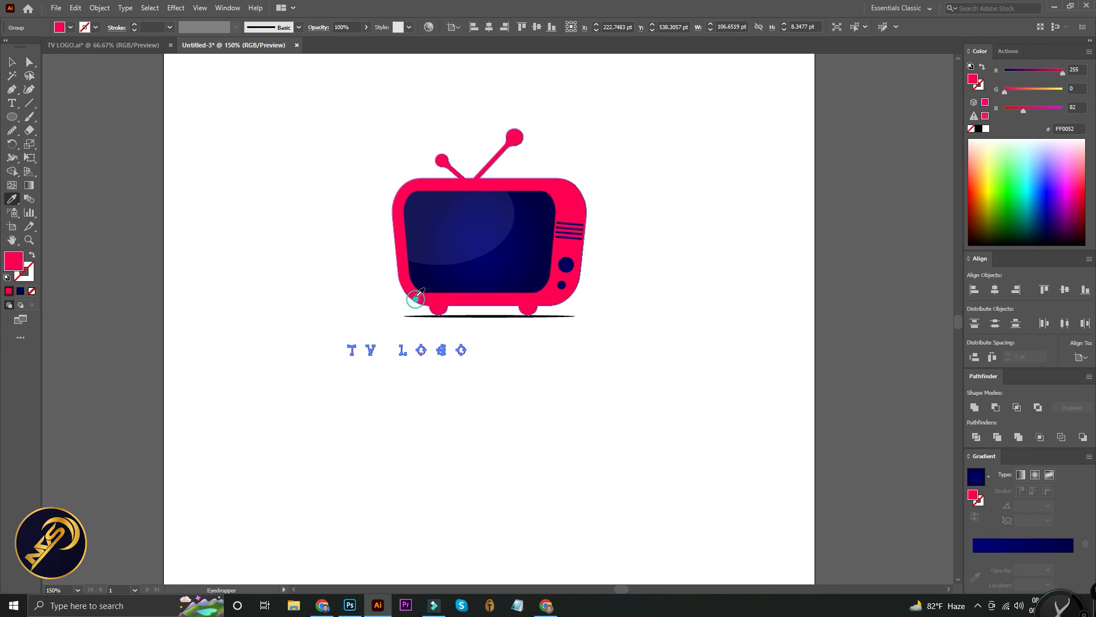
{"action": "left_click", "coordinate": [12, 62]}
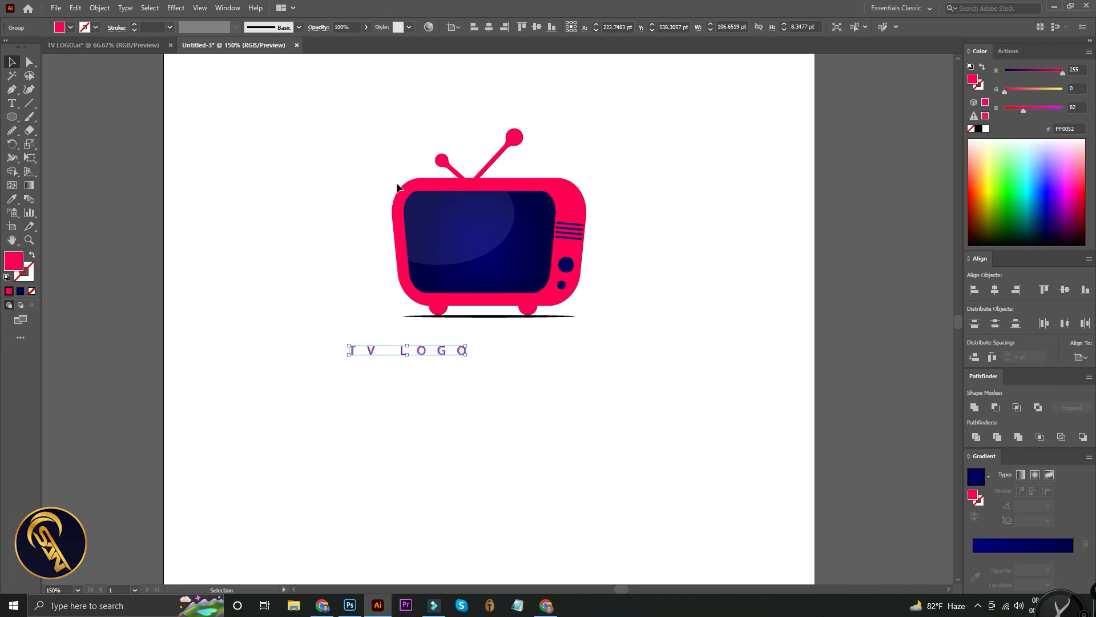
Move the TV LOGO lettering so it sits centered beneath the TV, just below the shadow ellipse.
{"action": "scroll", "coordinate": [445, 320], "scroll_direction": "up", "scroll_amount": 3}
{"action": "left_click", "coordinate": [478, 433]}
{"action": "left_click_drag", "start_coordinate": [479, 433], "coordinate": [597, 393]}
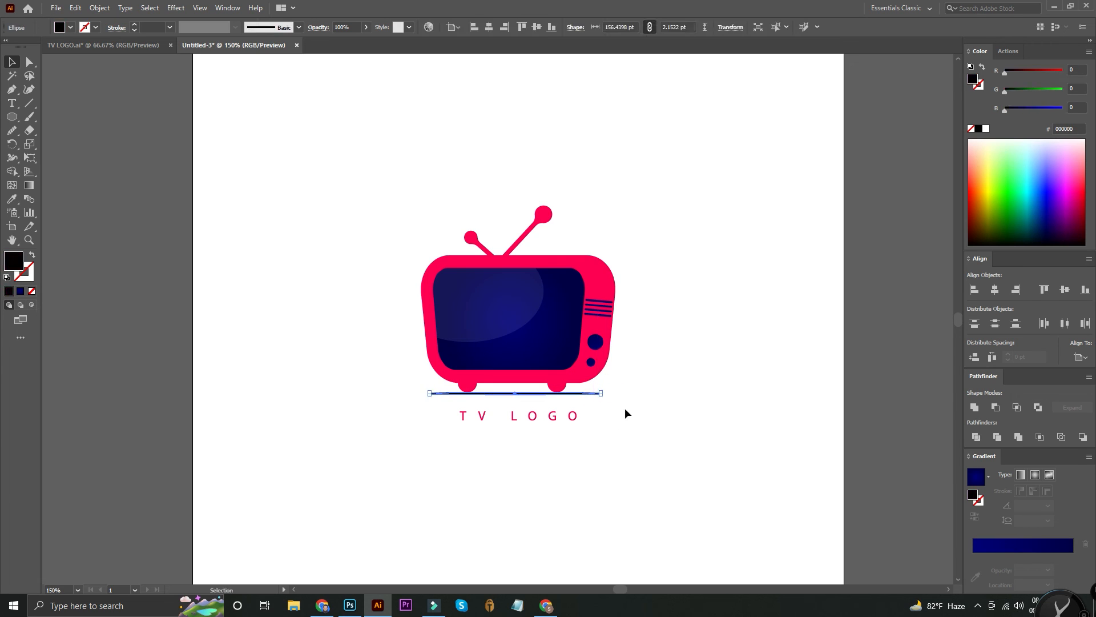